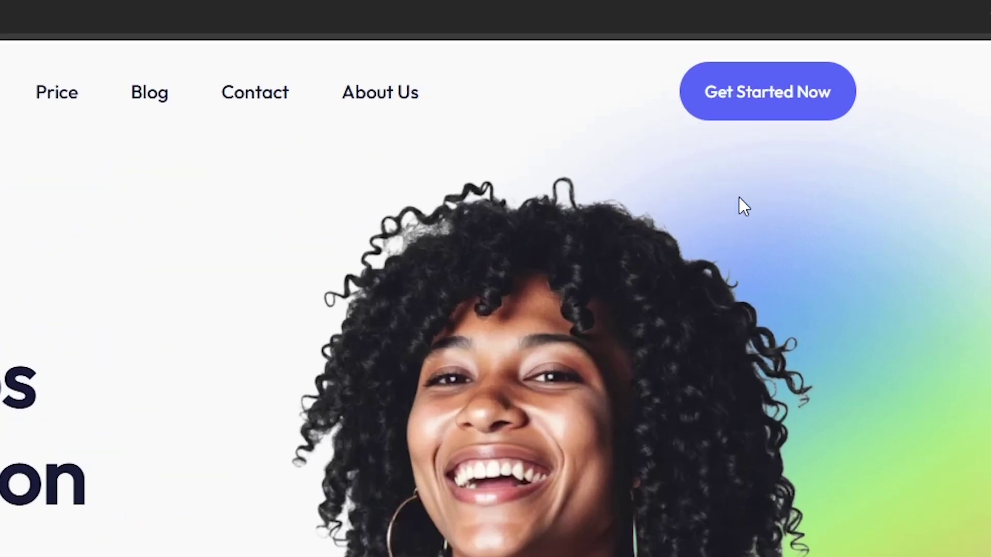
Step: Start using DIGEN with Get Started Now on the homepage
{"action": "left_click", "coordinate": [755, 94]}
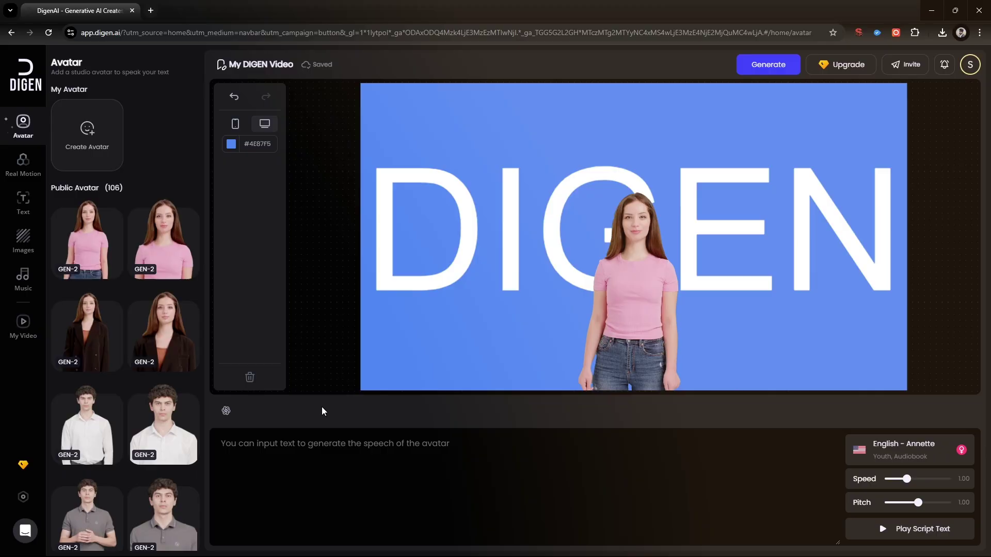
{"action": "scroll", "coordinate": [131, 355], "scroll_direction": "down", "scroll_amount": 3}
{"action": "scroll", "coordinate": [132, 355], "scroll_direction": "down", "scroll_amount": 2}
{"action": "scroll", "coordinate": [132, 356], "scroll_direction": "down", "scroll_amount": 2}
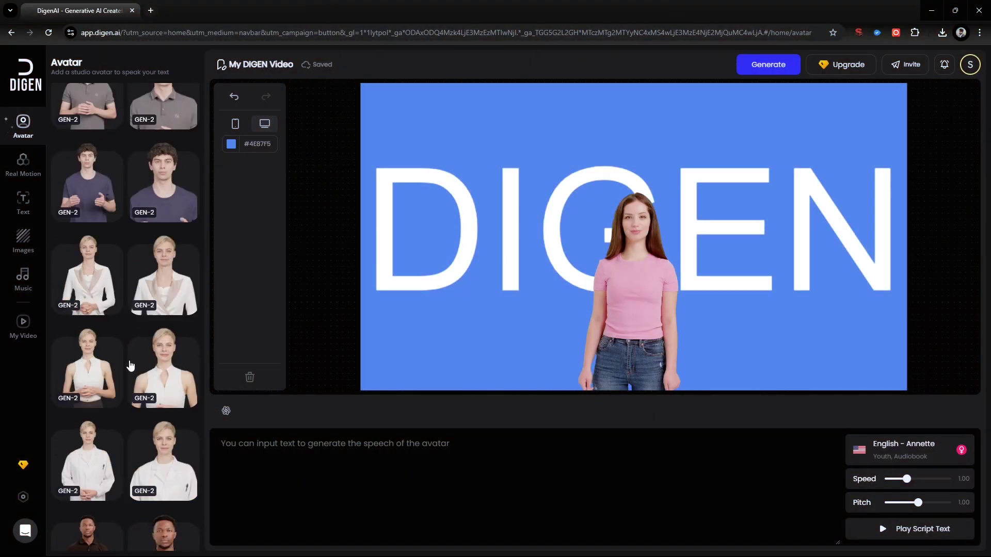
{"action": "scroll", "coordinate": [132, 355], "scroll_direction": "down", "scroll_amount": 2}
{"action": "scroll", "coordinate": [131, 365], "scroll_direction": "down", "scroll_amount": 2}
{"action": "scroll", "coordinate": [180, 396], "scroll_direction": "down", "scroll_amount": 2}
{"action": "scroll", "coordinate": [180, 397], "scroll_direction": "down", "scroll_amount": 2}
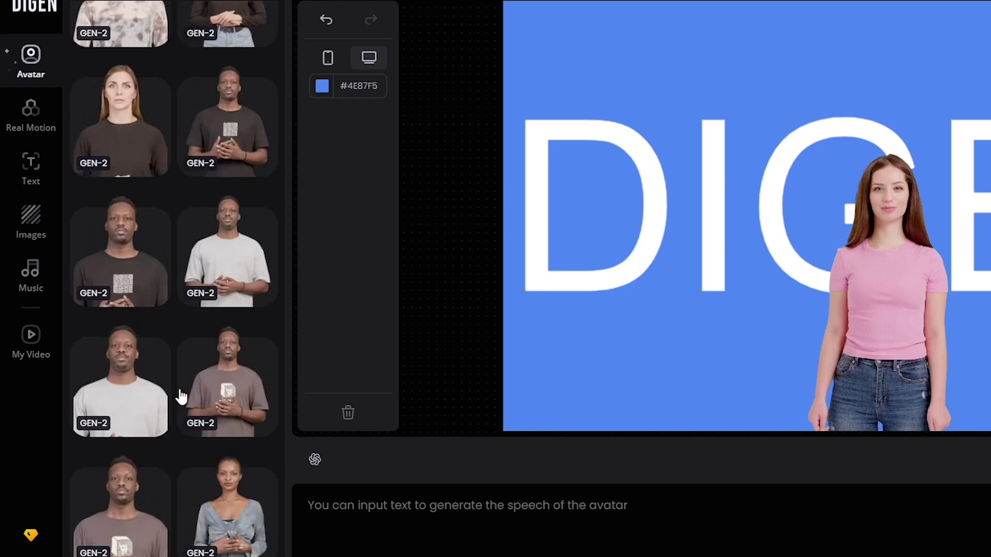
{"action": "scroll", "coordinate": [180, 397], "scroll_direction": "down", "scroll_amount": 2}
{"action": "scroll", "coordinate": [180, 396], "scroll_direction": "down", "scroll_amount": 2}
{"action": "scroll", "coordinate": [180, 397], "scroll_direction": "down", "scroll_amount": 2}
{"action": "scroll", "coordinate": [180, 397], "scroll_direction": "down", "scroll_amount": 2}
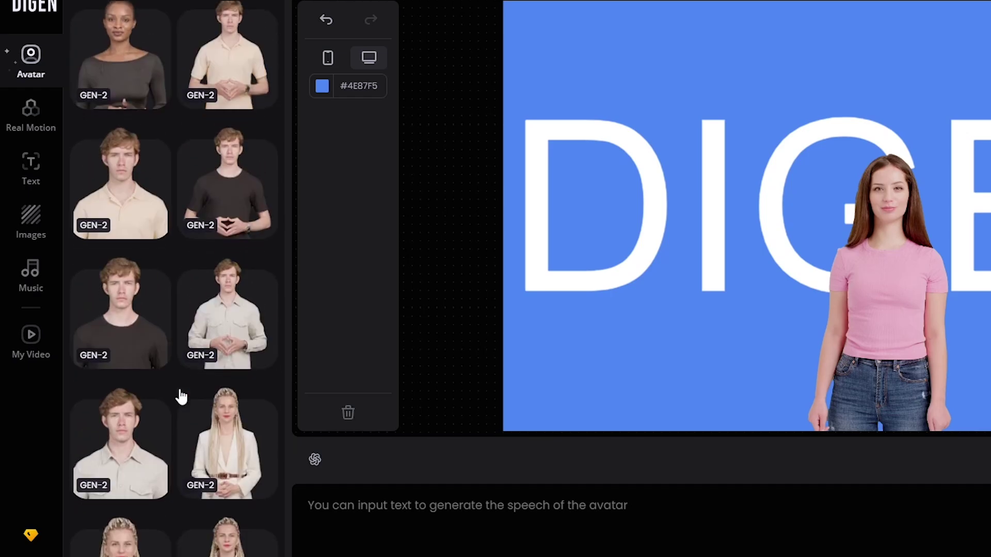
{"action": "scroll", "coordinate": [180, 398], "scroll_direction": "down", "scroll_amount": 2}
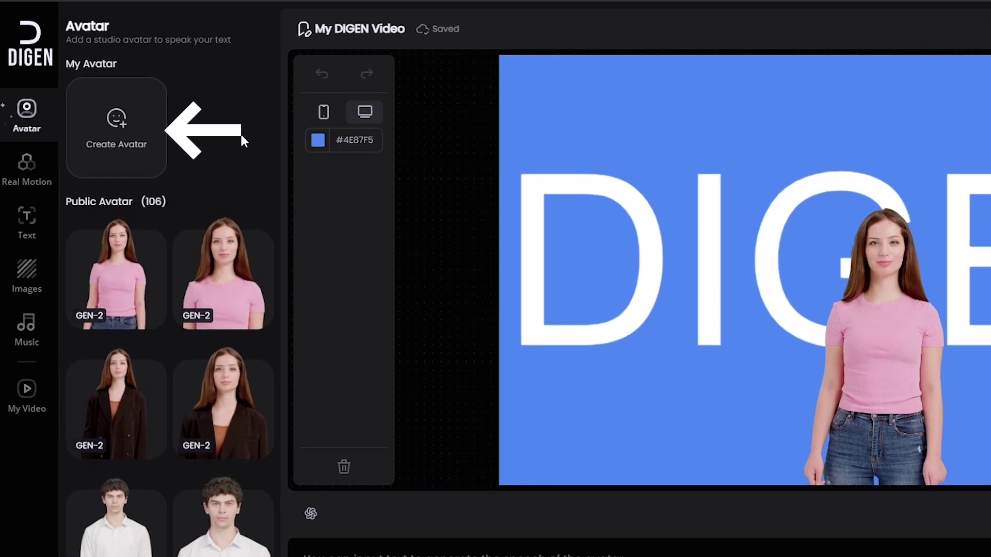
Step: Begin a custom avatar and choose the Real-time Avatar style
{"action": "left_click", "coordinate": [115, 148]}
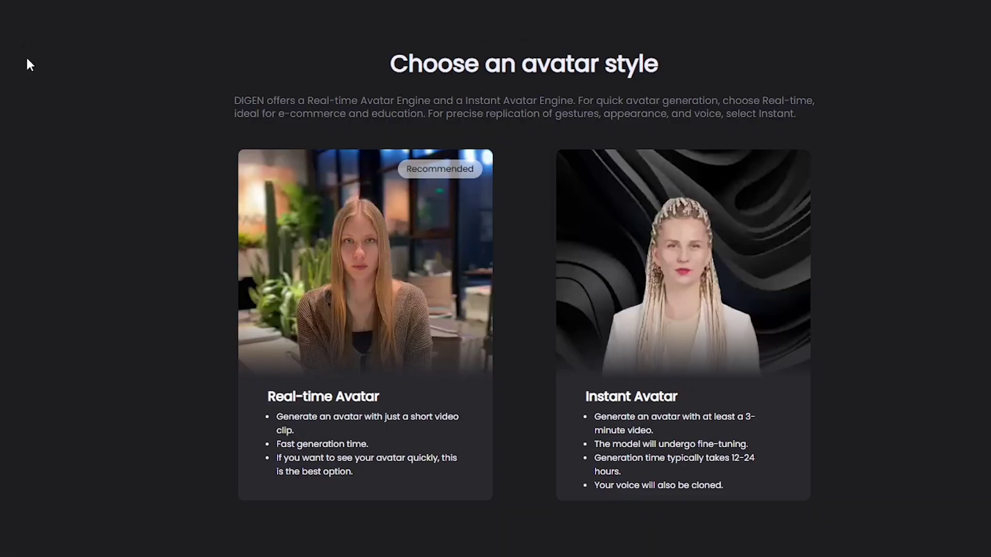
{"action": "left_click", "coordinate": [379, 284]}
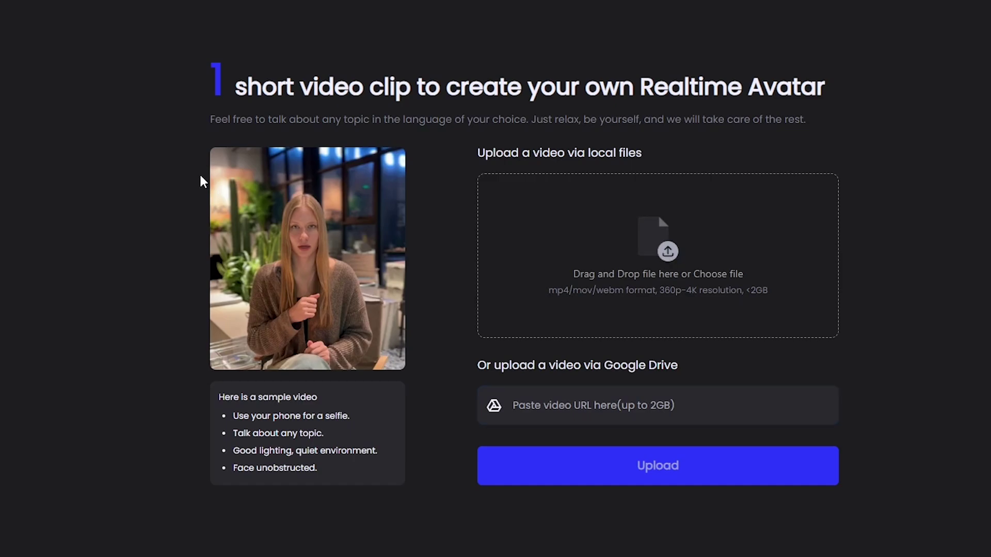
Step: Upload 'Wemen talking phone 2.mp4' and submit it as a Realtime custom avatar
{"action": "left_click", "coordinate": [658, 232]}
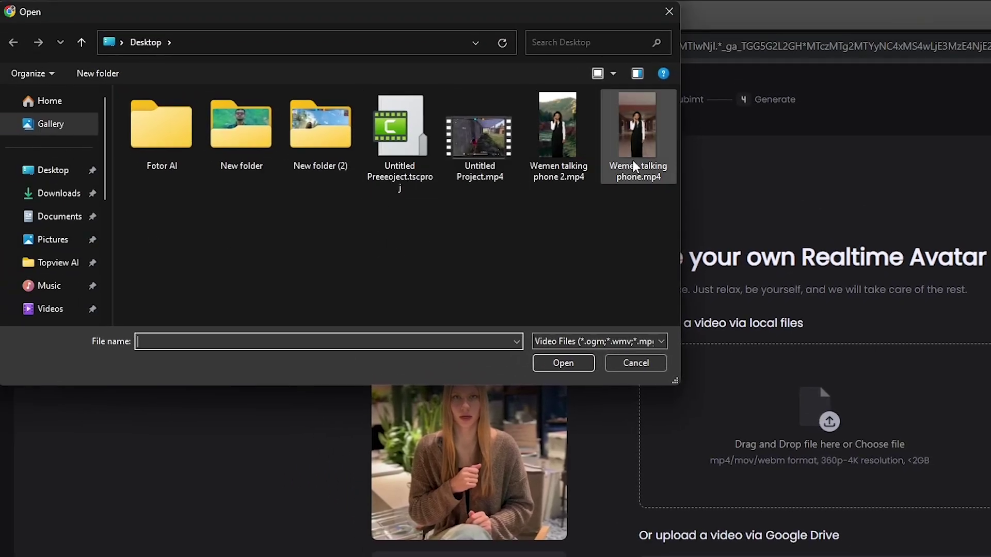
{"action": "left_click", "coordinate": [558, 131]}
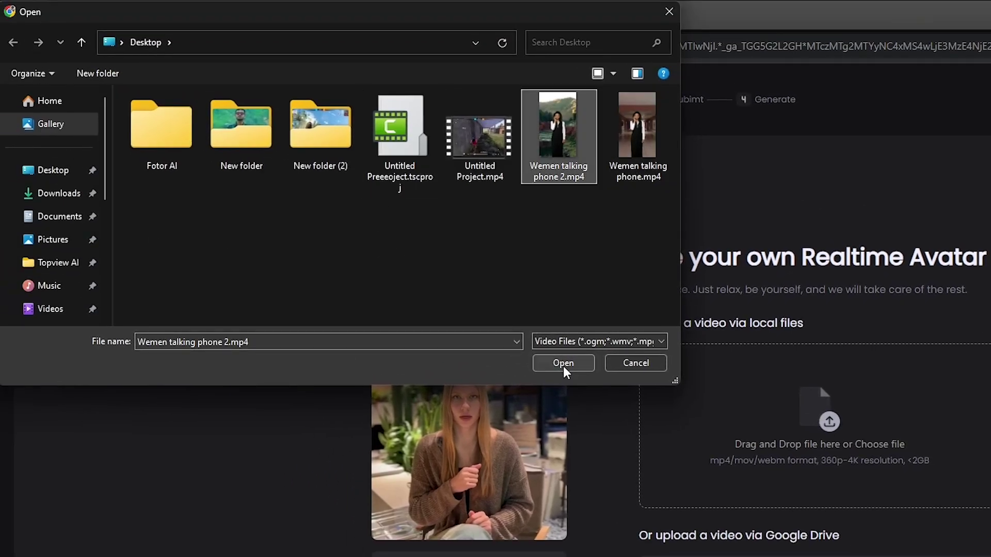
{"action": "left_click", "coordinate": [563, 363]}
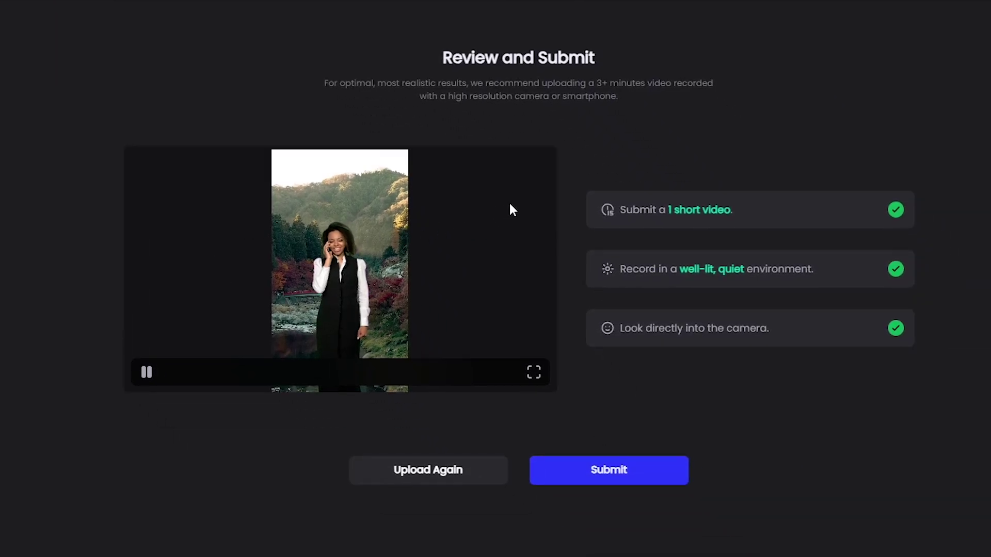
{"action": "left_click", "coordinate": [622, 476]}
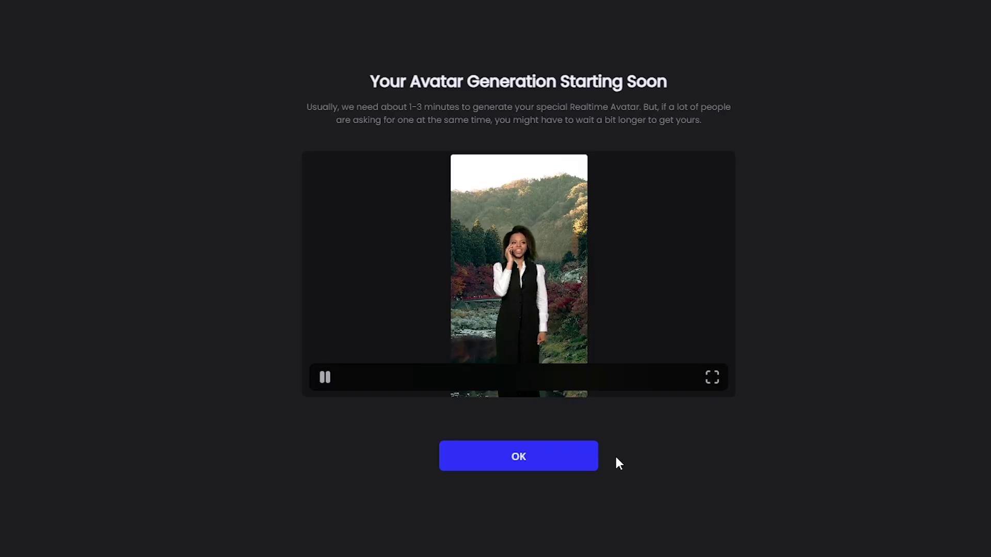
{"action": "left_click", "coordinate": [513, 458]}
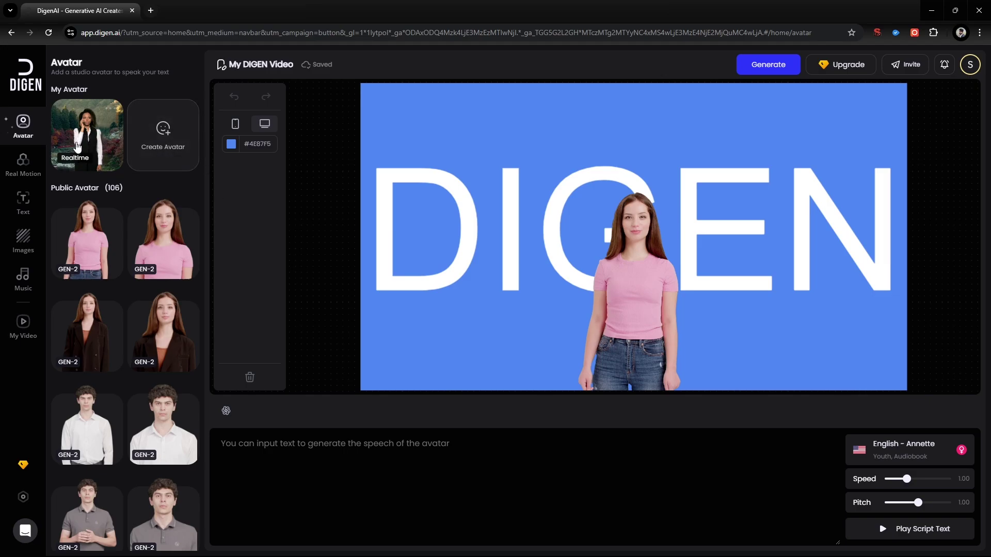
Step: Use the custom avatar with the pasted thank-you script and the English - Rachel voice
{"action": "left_click", "coordinate": [87, 143]}
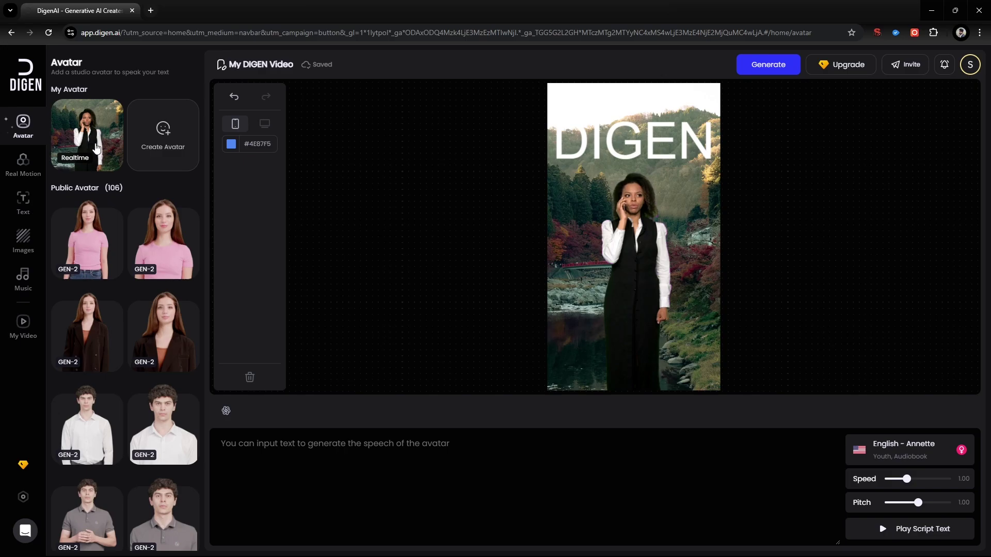
{"action": "left_click", "coordinate": [315, 444]}
{"action": "type", "text": "Hello guys, thank you so much for watching the video till now, to know more about digen.ai, definitely watch the video till the end. Thanks again."}
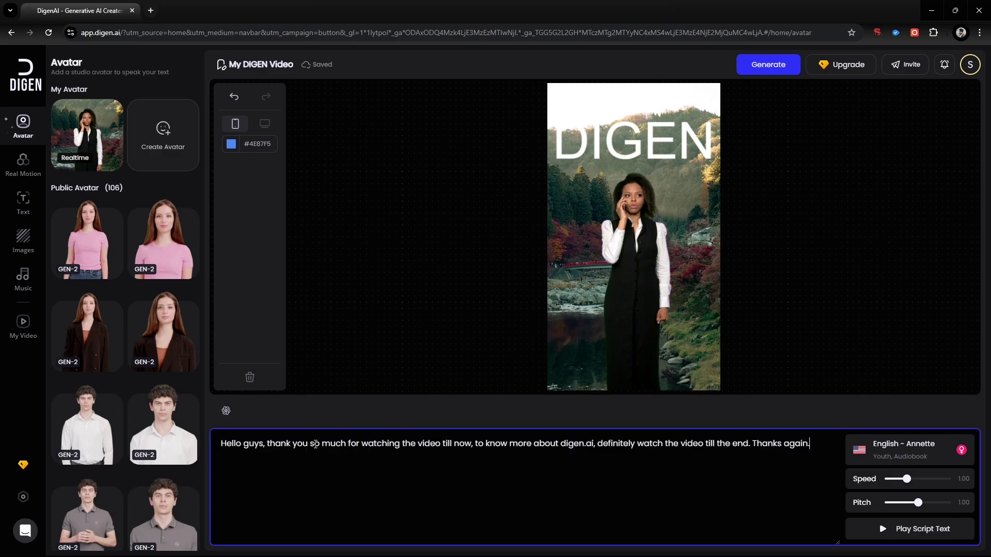
{"action": "left_click", "coordinate": [898, 448]}
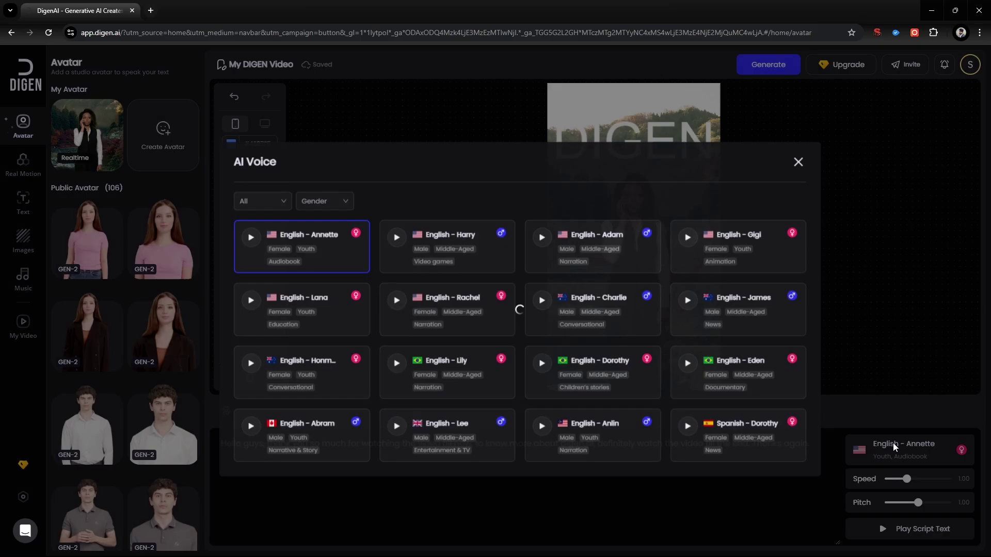
{"action": "left_click", "coordinate": [447, 293]}
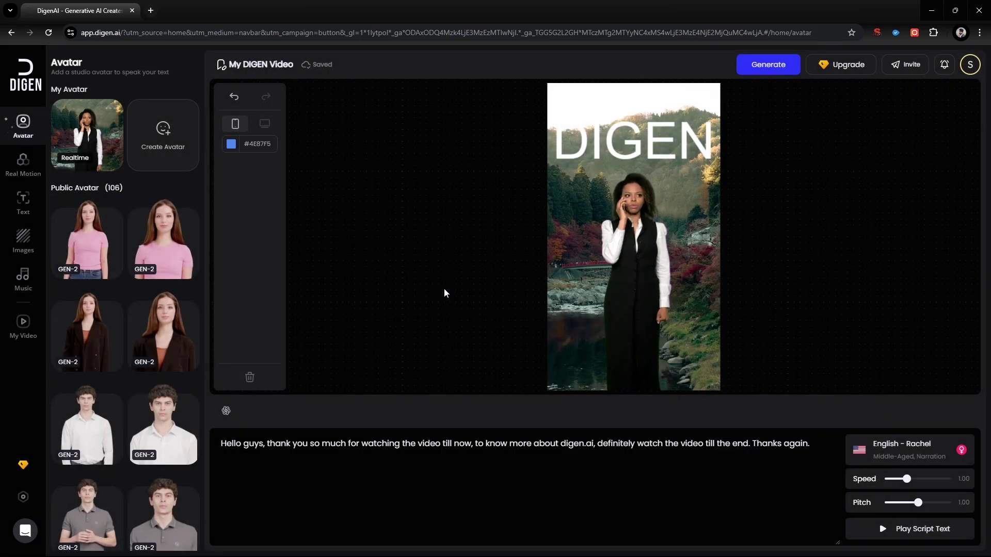
Step: Generate the video and confirm the credit spend
{"action": "left_click", "coordinate": [763, 70]}
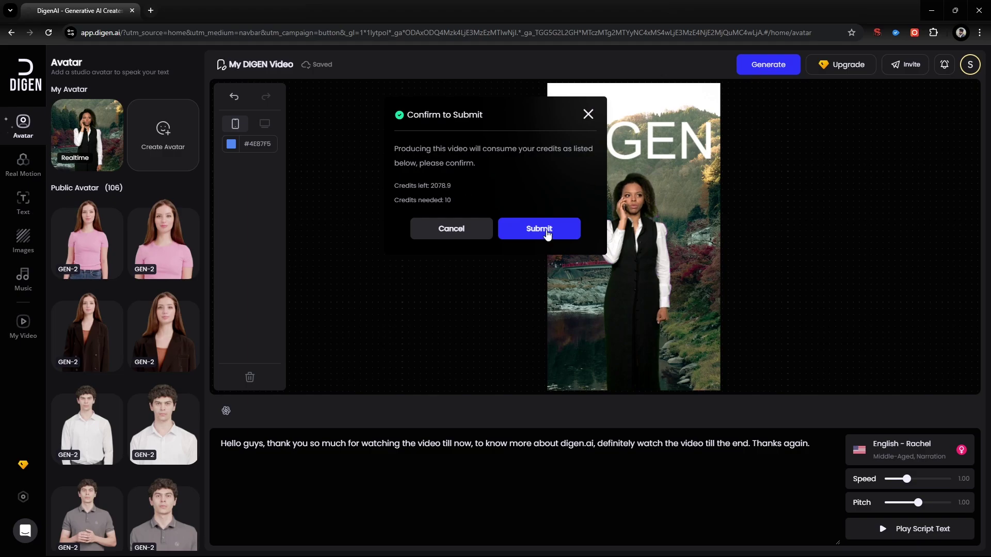
{"action": "left_click", "coordinate": [541, 236]}
{"action": "left_click", "coordinate": [540, 236]}
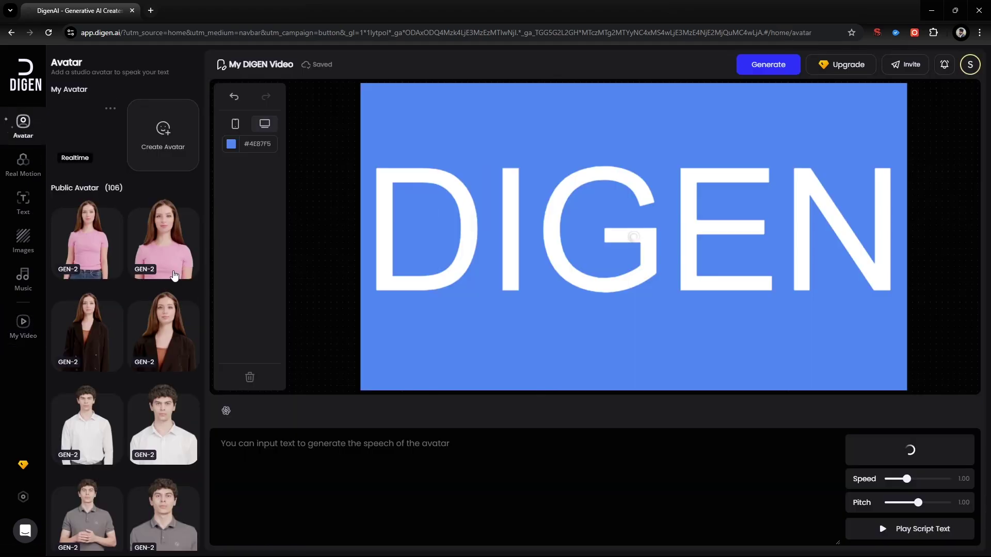
Step: Open the Real Motion avatars section from the sidebar
{"action": "left_click", "coordinate": [22, 165]}
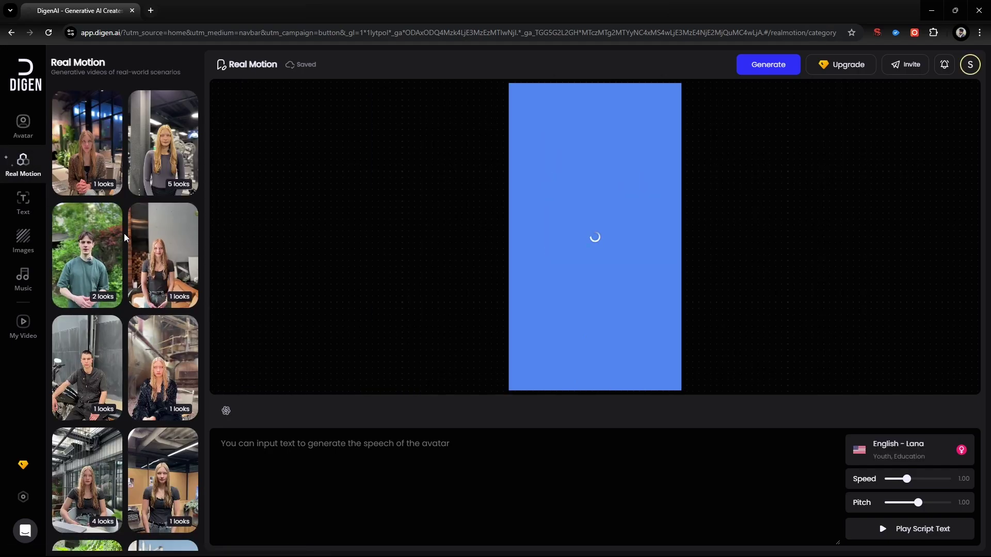
{"action": "scroll", "coordinate": [124, 220], "scroll_direction": "down", "scroll_amount": 2}
{"action": "scroll", "coordinate": [124, 217], "scroll_direction": "down", "scroll_amount": 1}
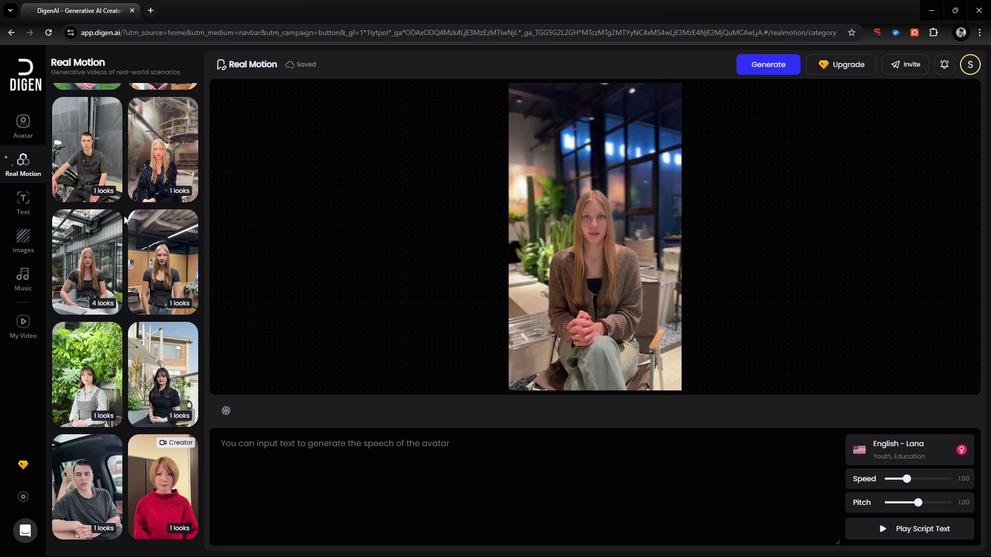
{"action": "scroll", "coordinate": [124, 216], "scroll_direction": "up", "scroll_amount": 2}
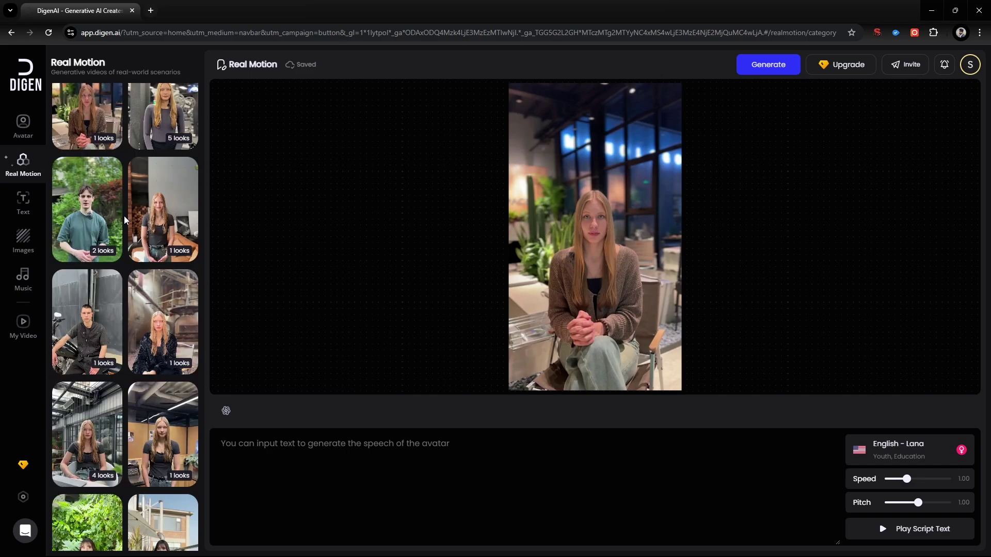
{"action": "scroll", "coordinate": [124, 216], "scroll_direction": "up", "scroll_amount": 1}
{"action": "scroll", "coordinate": [124, 216], "scroll_direction": "down", "scroll_amount": 4}
{"action": "scroll", "coordinate": [124, 216], "scroll_direction": "down", "scroll_amount": 1}
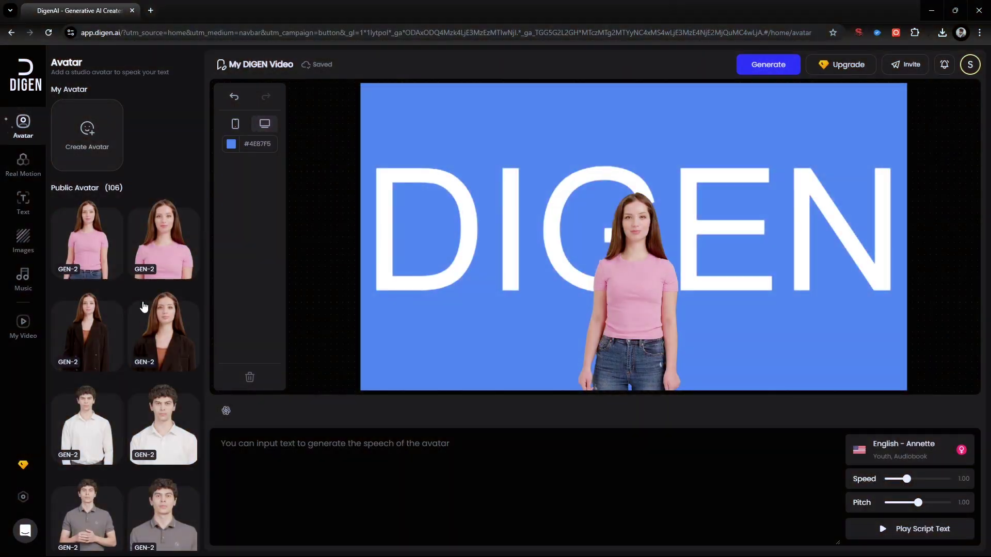
{"action": "scroll", "coordinate": [130, 365], "scroll_direction": "down", "scroll_amount": 3}
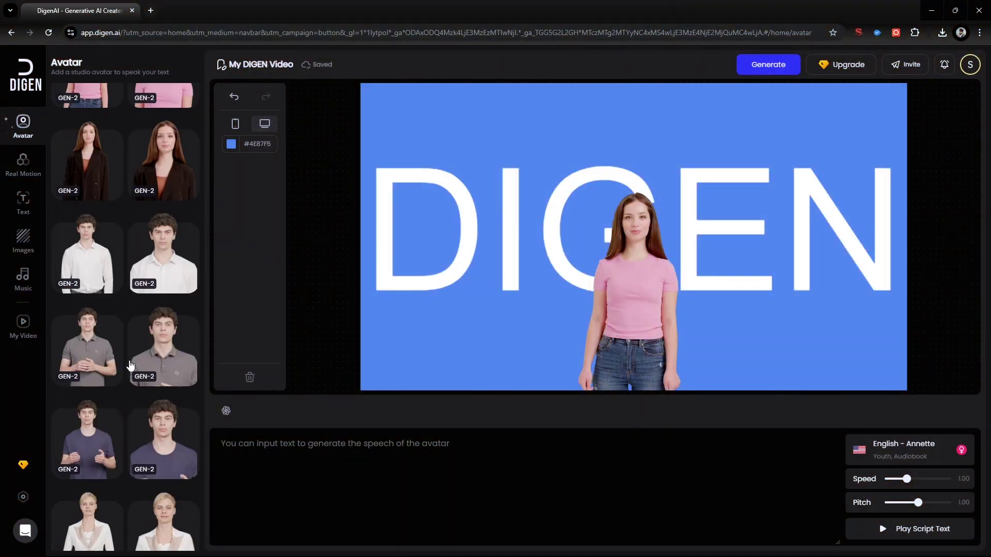
{"action": "scroll", "coordinate": [130, 365], "scroll_direction": "down", "scroll_amount": 2}
{"action": "scroll", "coordinate": [131, 365], "scroll_direction": "down", "scroll_amount": 3}
{"action": "scroll", "coordinate": [131, 365], "scroll_direction": "down", "scroll_amount": 2}
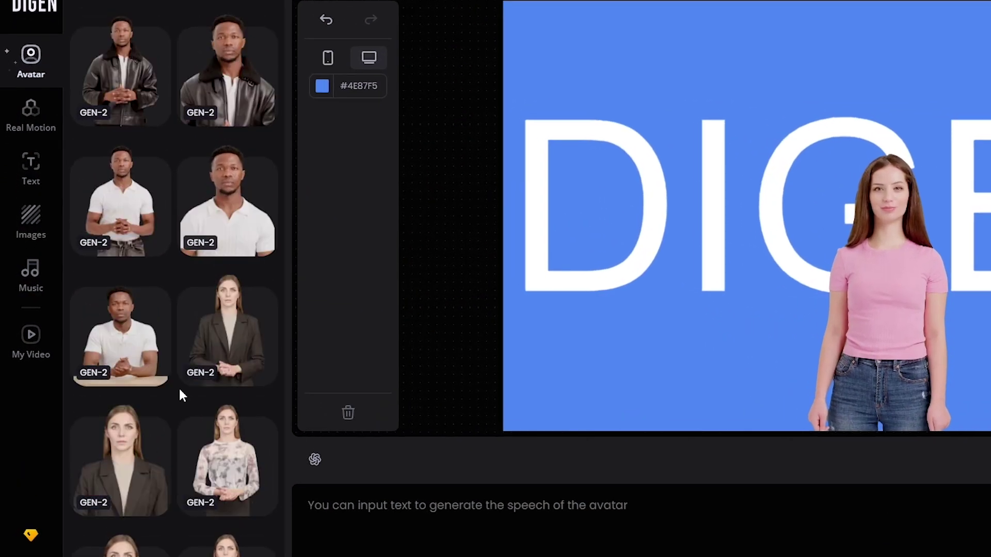
{"action": "scroll", "coordinate": [131, 366], "scroll_direction": "down", "scroll_amount": 1}
{"action": "scroll", "coordinate": [180, 396], "scroll_direction": "down", "scroll_amount": 3}
{"action": "scroll", "coordinate": [180, 397], "scroll_direction": "down", "scroll_amount": 2}
{"action": "scroll", "coordinate": [179, 396], "scroll_direction": "down", "scroll_amount": 2}
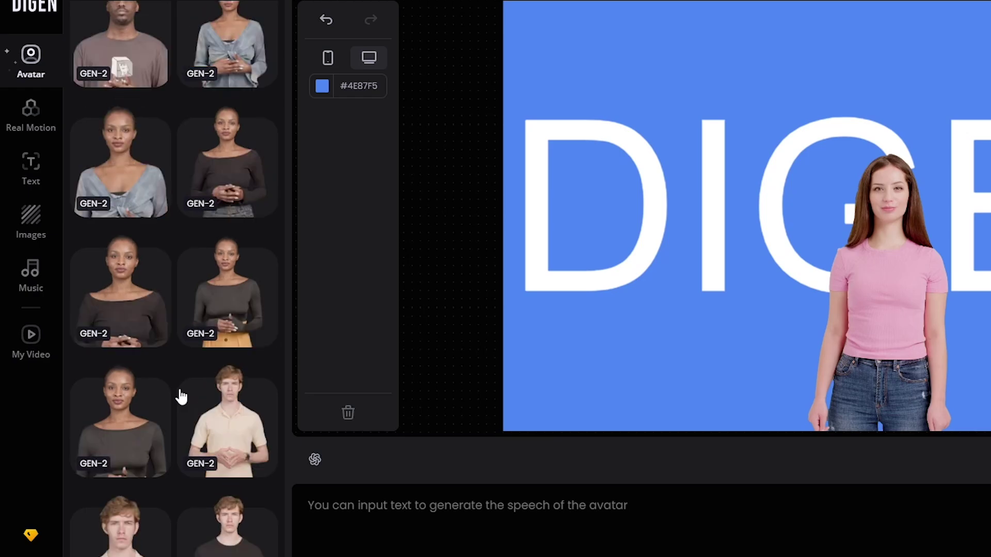
{"action": "scroll", "coordinate": [180, 396], "scroll_direction": "down", "scroll_amount": 2}
{"action": "scroll", "coordinate": [180, 397], "scroll_direction": "down", "scroll_amount": 1}
{"action": "scroll", "coordinate": [180, 397], "scroll_direction": "down", "scroll_amount": 3}
{"action": "scroll", "coordinate": [180, 397], "scroll_direction": "down", "scroll_amount": 2}
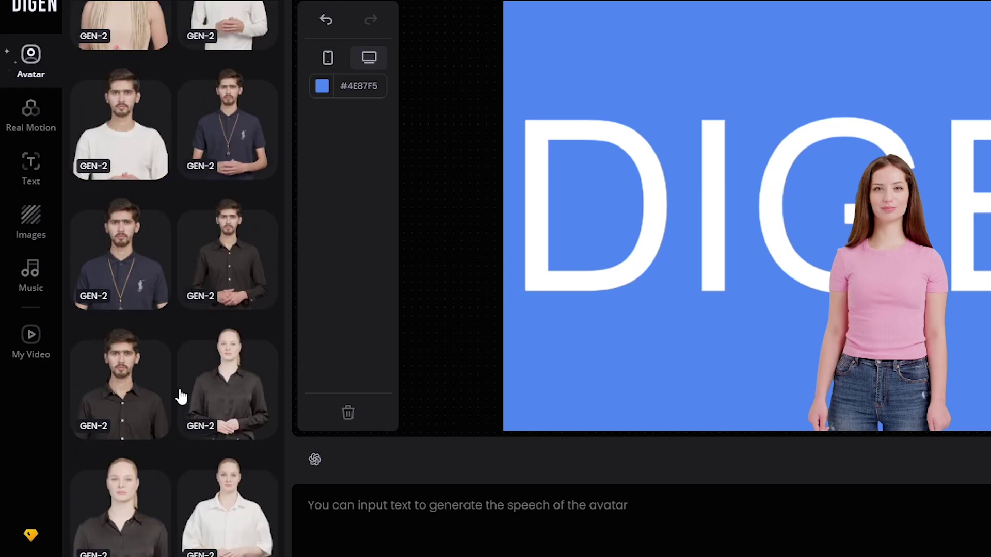
{"action": "scroll", "coordinate": [180, 397], "scroll_direction": "up", "scroll_amount": 4}
{"action": "scroll", "coordinate": [180, 396], "scroll_direction": "down", "scroll_amount": 3}
{"action": "scroll", "coordinate": [180, 397], "scroll_direction": "down", "scroll_amount": 3}
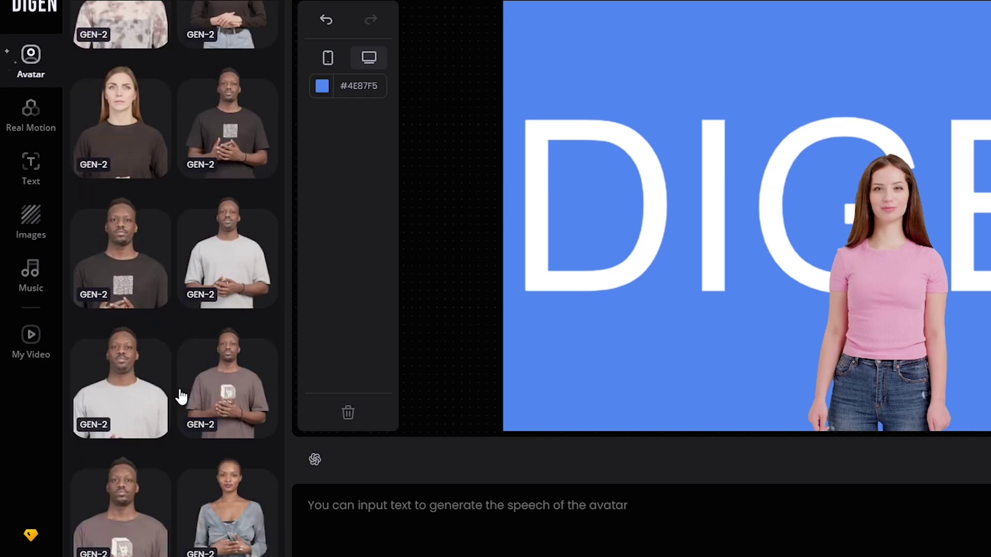
{"action": "scroll", "coordinate": [180, 397], "scroll_direction": "down", "scroll_amount": 2}
{"action": "scroll", "coordinate": [179, 396], "scroll_direction": "up", "scroll_amount": 1}
Step: Swap in the man-at-desk avatar and retitle the text 'The Learn Up', centred at top
{"action": "left_click", "coordinate": [128, 228]}
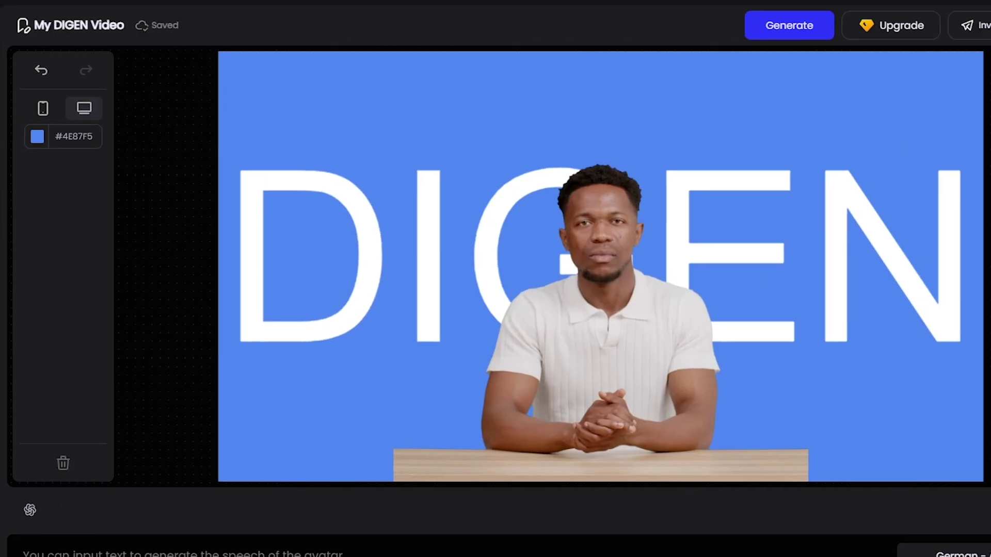
{"action": "left_click", "coordinate": [342, 271]}
{"action": "left_click_drag", "start_coordinate": [217, 129], "coordinate": [401, 73]}
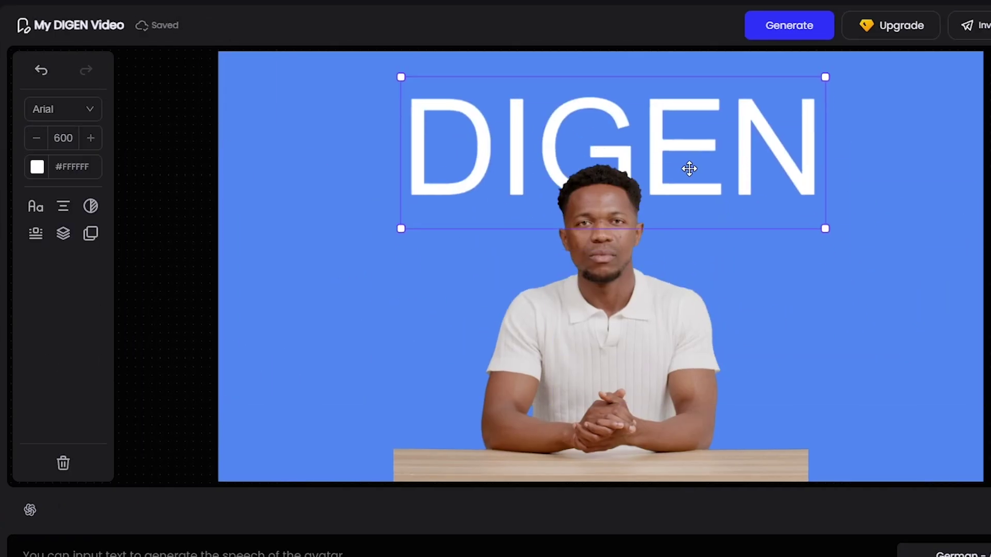
{"action": "double_click", "coordinate": [690, 168]}
{"action": "type", "text": "The Learn Up"}
{"action": "left_click", "coordinate": [398, 224]}
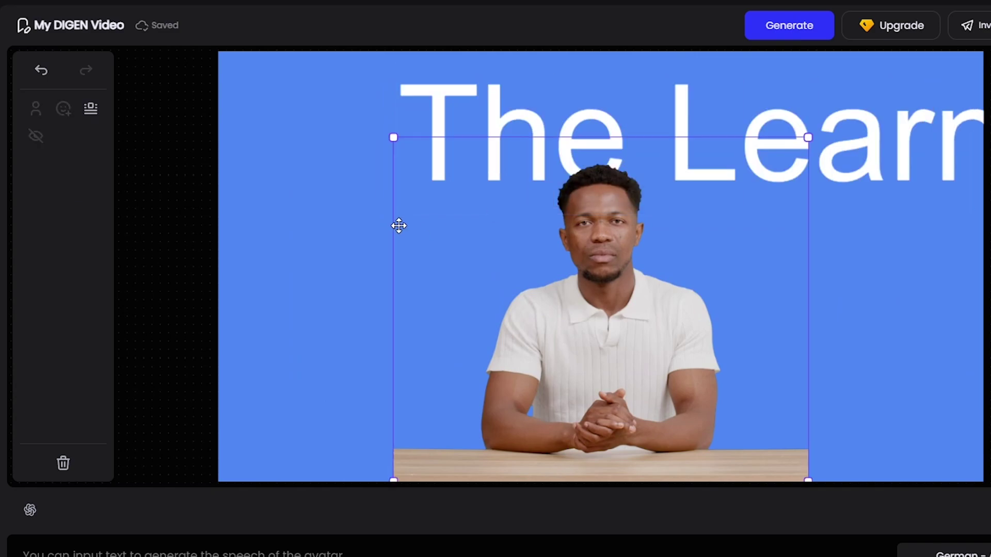
{"action": "mouse_move", "coordinate": [435, 139]}
{"action": "left_mouse_down"}
{"action": "mouse_move", "coordinate": [312, 80]}
{"action": "mouse_move", "coordinate": [669, 130]}
{"action": "left_mouse_up"}
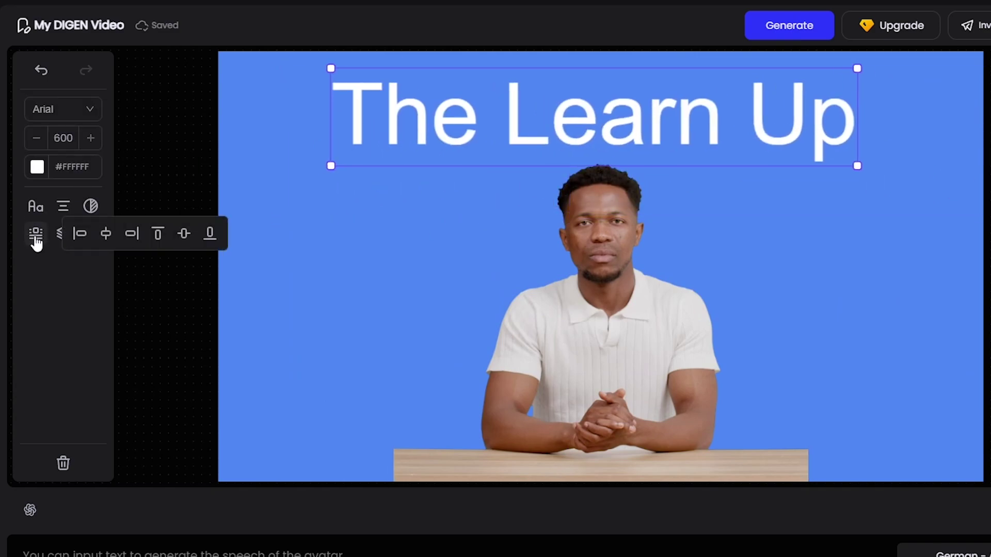
Step: Make the title bold and yellow #FDF681
{"action": "left_click", "coordinate": [37, 167]}
{"action": "left_click", "coordinate": [88, 350]}
{"action": "left_click", "coordinate": [154, 351]}
{"action": "left_click", "coordinate": [110, 329]}
{"action": "left_click", "coordinate": [175, 394]}
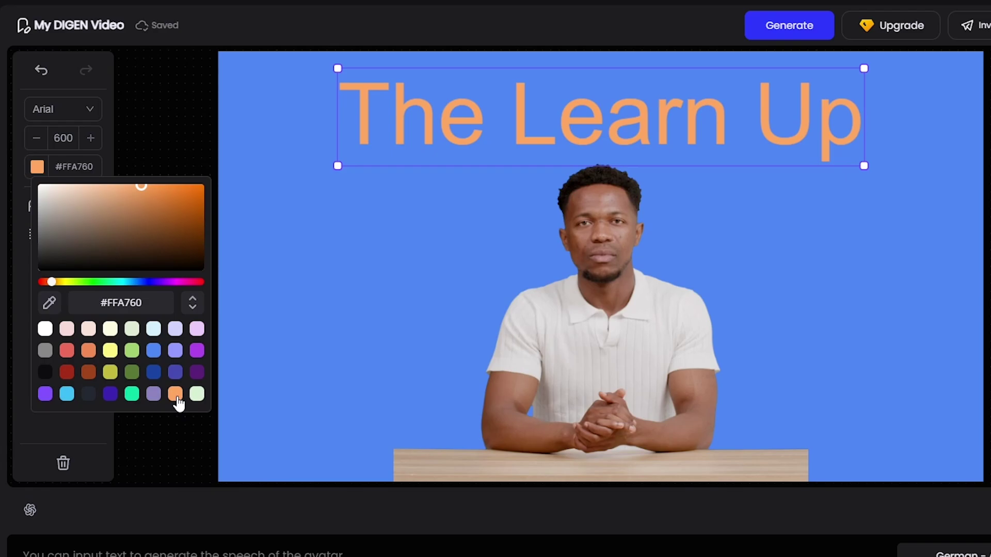
{"action": "left_click", "coordinate": [110, 351]}
{"action": "left_click", "coordinate": [63, 292]}
{"action": "left_click", "coordinate": [36, 206]}
{"action": "left_click", "coordinate": [80, 206]}
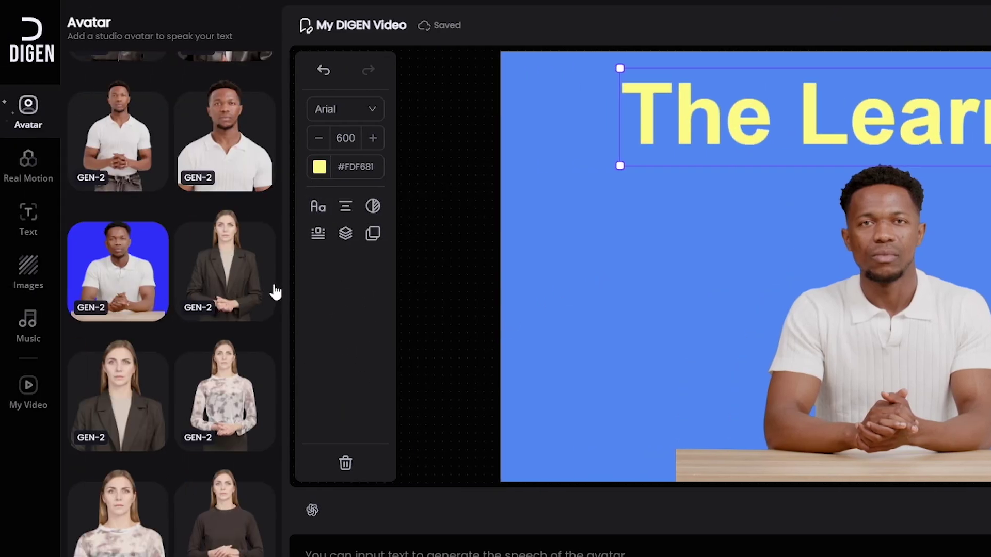
Step: Open the titles and fonts panel to browse font cards
{"action": "left_click", "coordinate": [28, 218]}
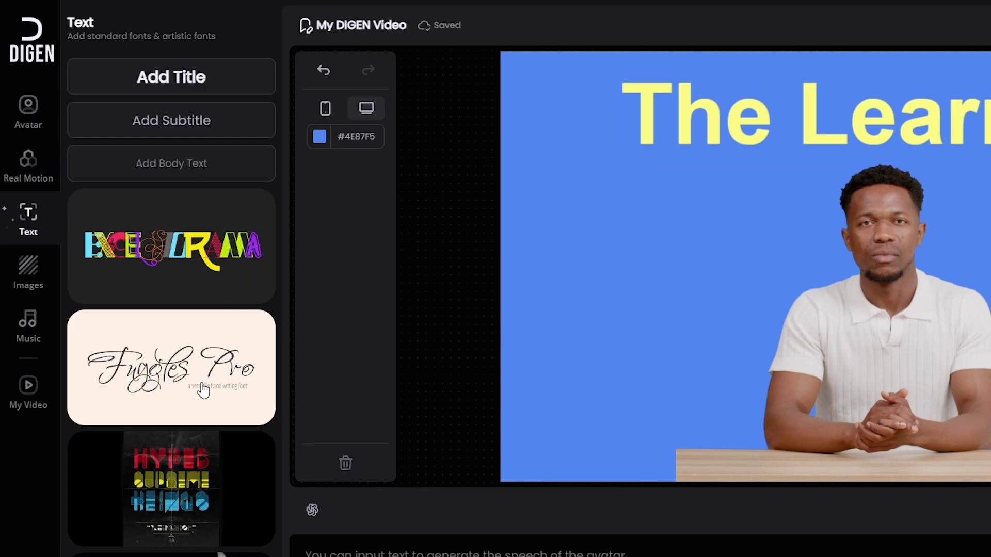
{"action": "scroll", "coordinate": [201, 389], "scroll_direction": "down", "scroll_amount": 2}
{"action": "scroll", "coordinate": [189, 487], "scroll_direction": "down", "scroll_amount": 7}
{"action": "scroll", "coordinate": [189, 488], "scroll_direction": "down", "scroll_amount": 3}
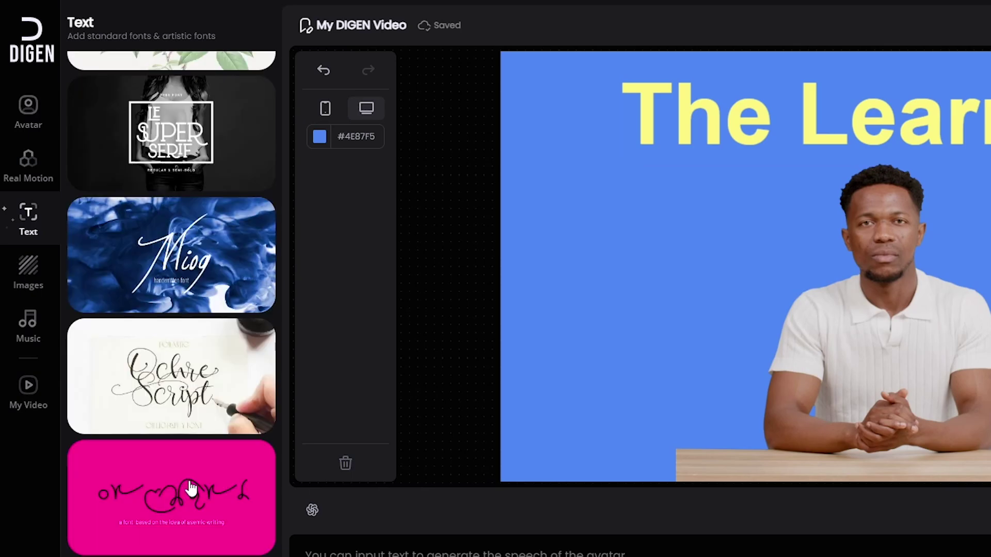
{"action": "scroll", "coordinate": [191, 488], "scroll_direction": "down", "scroll_amount": 4}
{"action": "scroll", "coordinate": [189, 488], "scroll_direction": "up", "scroll_amount": 3}
{"action": "scroll", "coordinate": [189, 488], "scroll_direction": "up", "scroll_amount": 3}
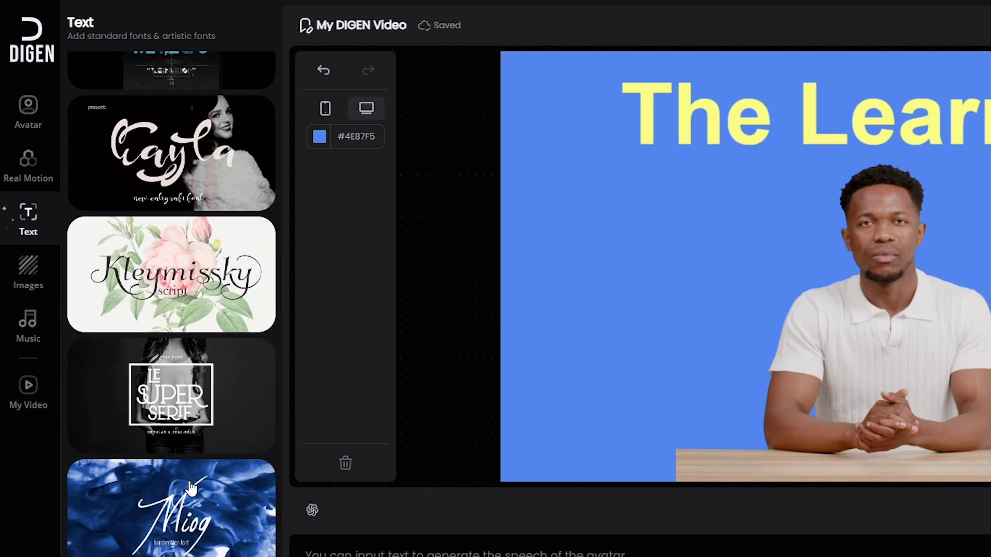
{"action": "scroll", "coordinate": [190, 488], "scroll_direction": "up", "scroll_amount": 5}
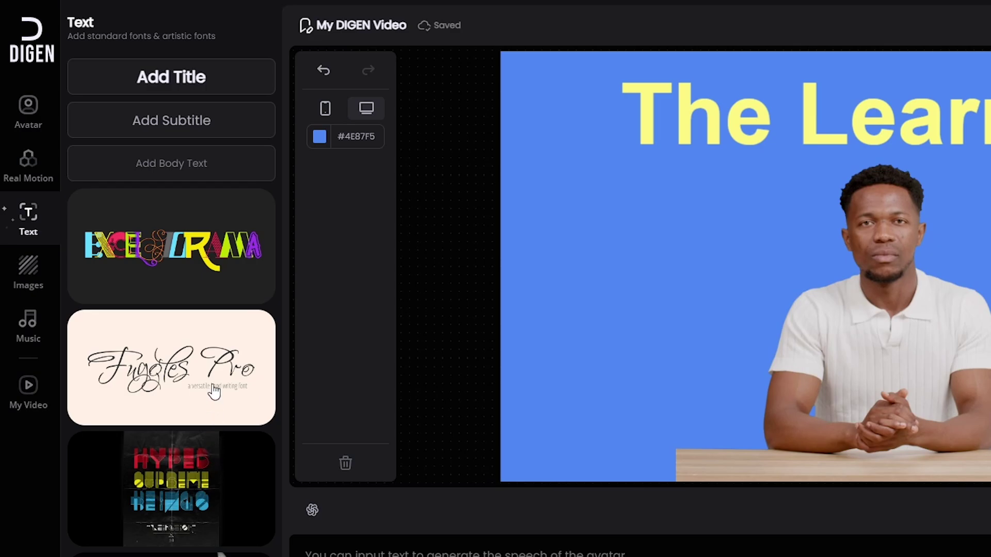
Step: Add the living-room photo, enlarge it to fill the canvas, and layer it behind the avatar
{"action": "left_click", "coordinate": [24, 276]}
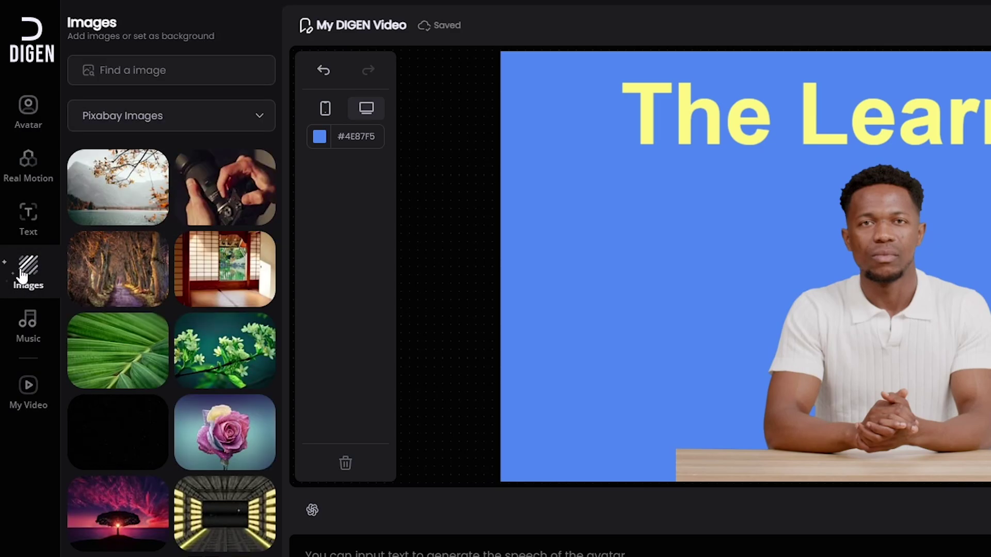
{"action": "scroll", "coordinate": [257, 243], "scroll_direction": "down", "scroll_amount": 3}
{"action": "scroll", "coordinate": [257, 242], "scroll_direction": "down", "scroll_amount": 2}
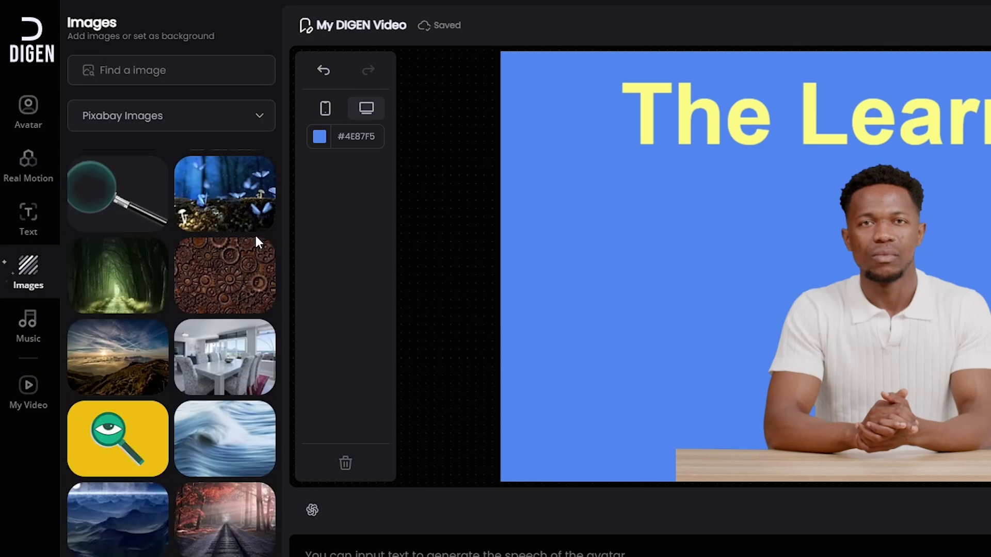
{"action": "scroll", "coordinate": [258, 243], "scroll_direction": "down", "scroll_amount": 2}
{"action": "scroll", "coordinate": [257, 243], "scroll_direction": "down", "scroll_amount": 2}
{"action": "scroll", "coordinate": [257, 243], "scroll_direction": "down", "scroll_amount": 3}
{"action": "scroll", "coordinate": [257, 243], "scroll_direction": "down", "scroll_amount": 3}
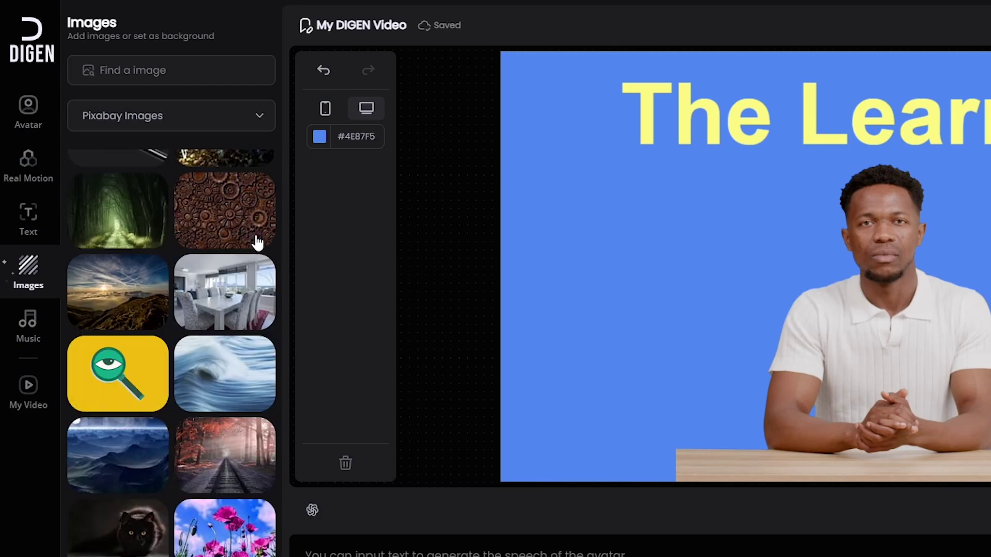
{"action": "scroll", "coordinate": [257, 243], "scroll_direction": "down", "scroll_amount": 3}
{"action": "type", "text": "cat"}
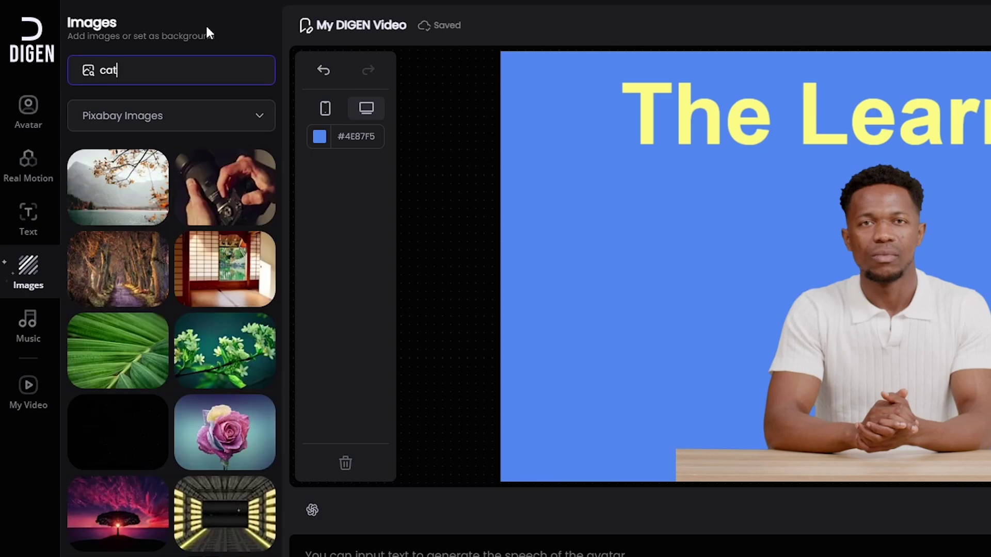
{"action": "scroll", "coordinate": [204, 302], "scroll_direction": "down", "scroll_amount": 3}
{"action": "scroll", "coordinate": [204, 302], "scroll_direction": "up", "scroll_amount": 3}
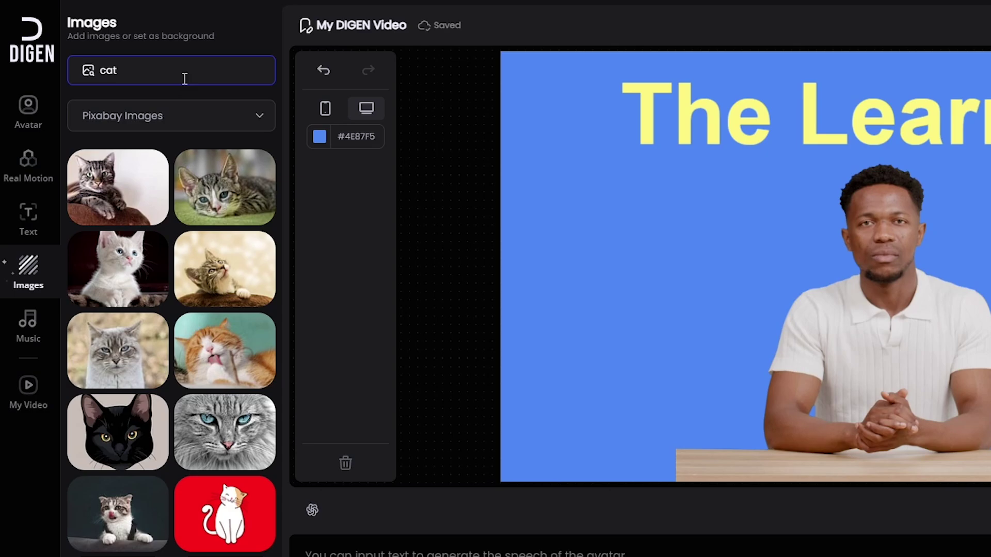
{"action": "key", "text": "BackSpace"}
{"action": "key", "text": "BackSpace"}
{"action": "key", "text": "BackSpace"}
{"action": "type", "text": "dog"}
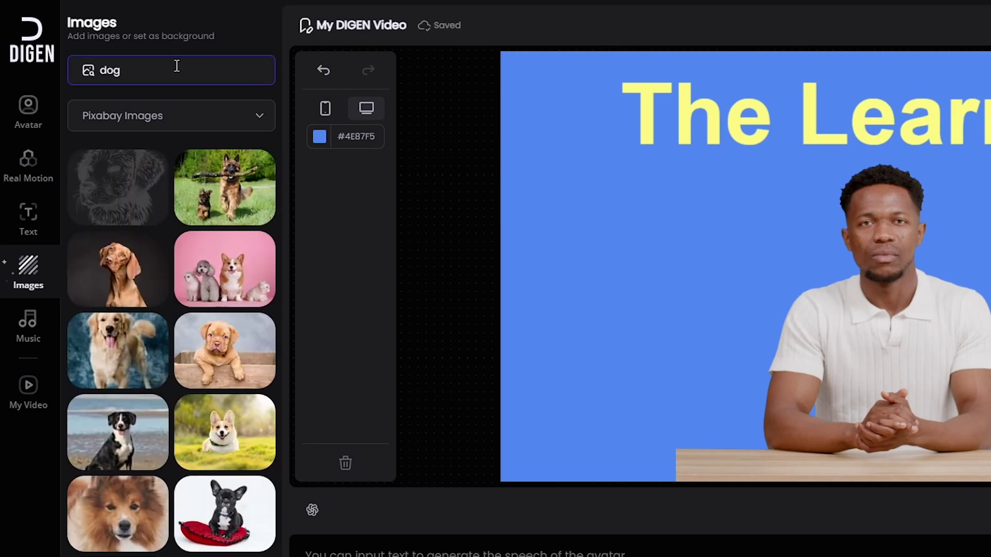
{"action": "scroll", "coordinate": [267, 263], "scroll_direction": "down", "scroll_amount": 3}
{"action": "scroll", "coordinate": [267, 279], "scroll_direction": "up", "scroll_amount": 3}
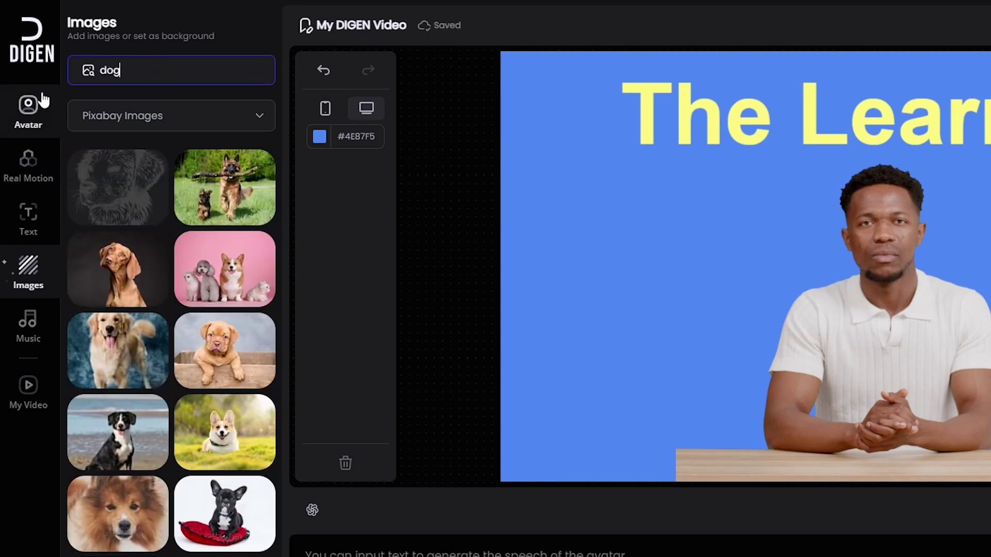
{"action": "key", "text": "BackSpace"}
{"action": "key", "text": "BackSpace"}
{"action": "key", "text": "BackSpace"}
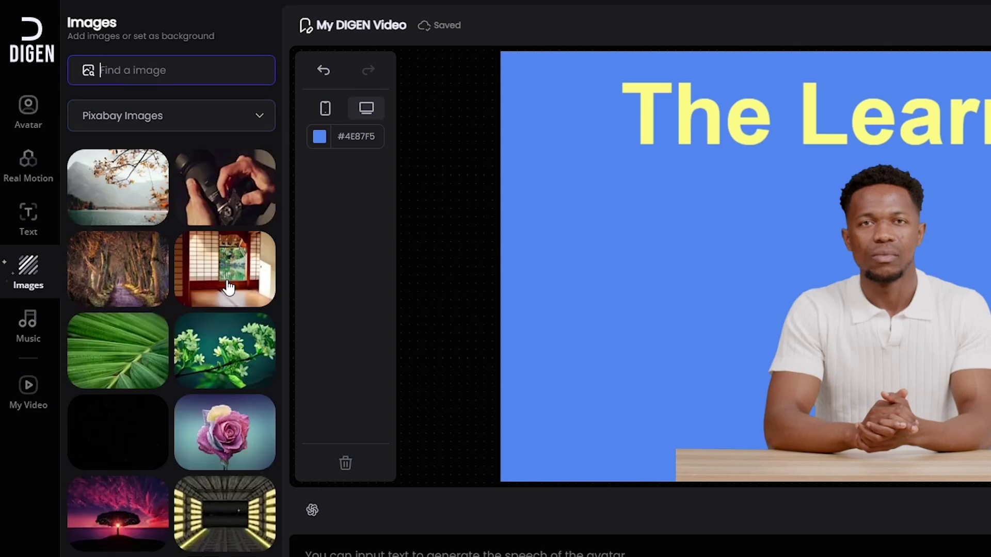
{"action": "scroll", "coordinate": [228, 288], "scroll_direction": "down", "scroll_amount": 3}
{"action": "scroll", "coordinate": [224, 279], "scroll_direction": "down", "scroll_amount": 5}
{"action": "scroll", "coordinate": [194, 194], "scroll_direction": "down", "scroll_amount": 3}
{"action": "type", "text": "ho"}
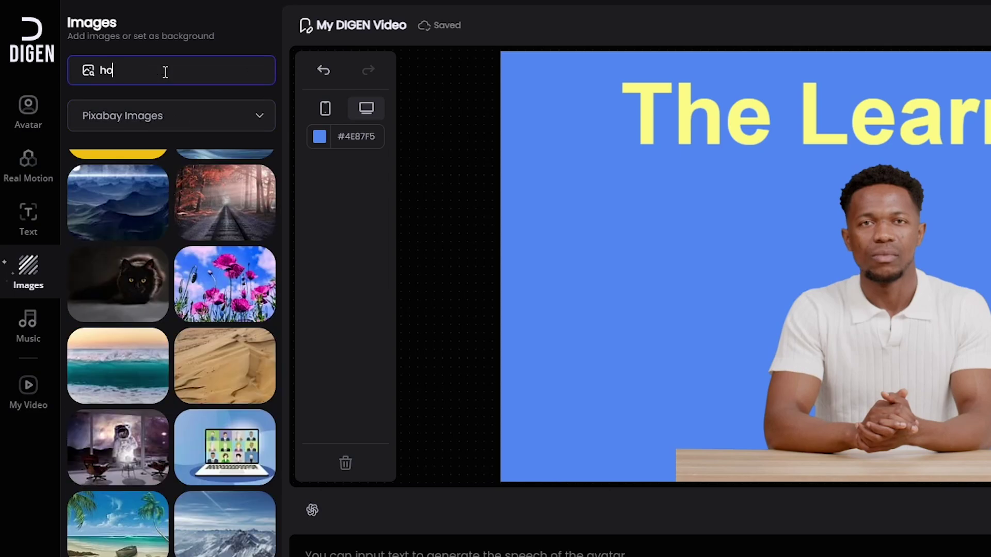
{"action": "type", "text": "me"}
{"action": "scroll", "coordinate": [222, 303], "scroll_direction": "down", "scroll_amount": 3}
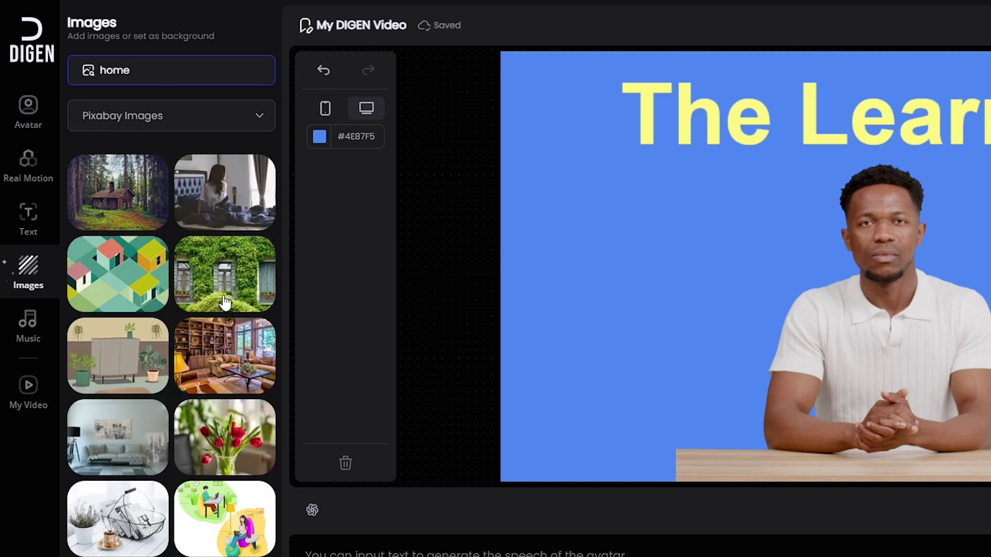
{"action": "left_click", "coordinate": [124, 451]}
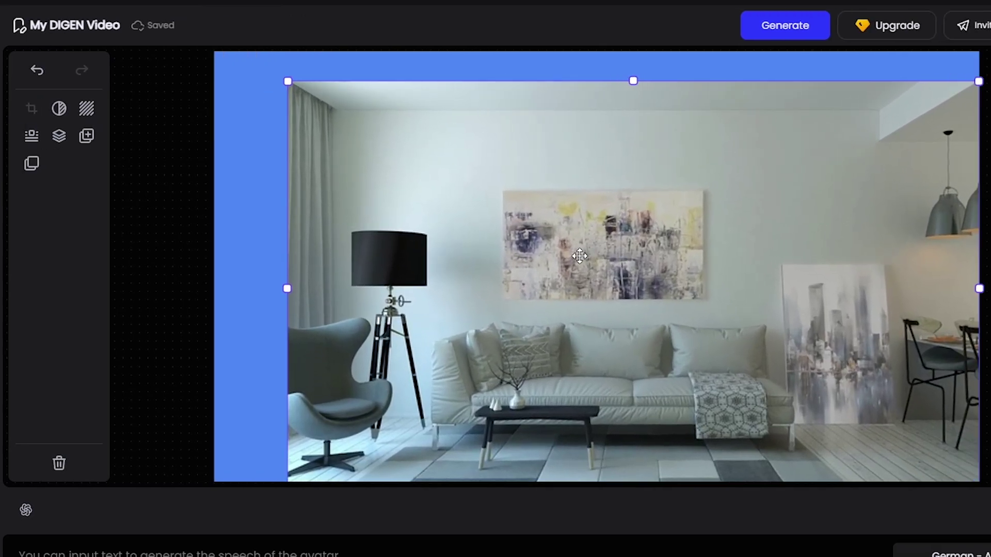
{"action": "left_click_drag", "start_coordinate": [482, 199], "coordinate": [181, 62]}
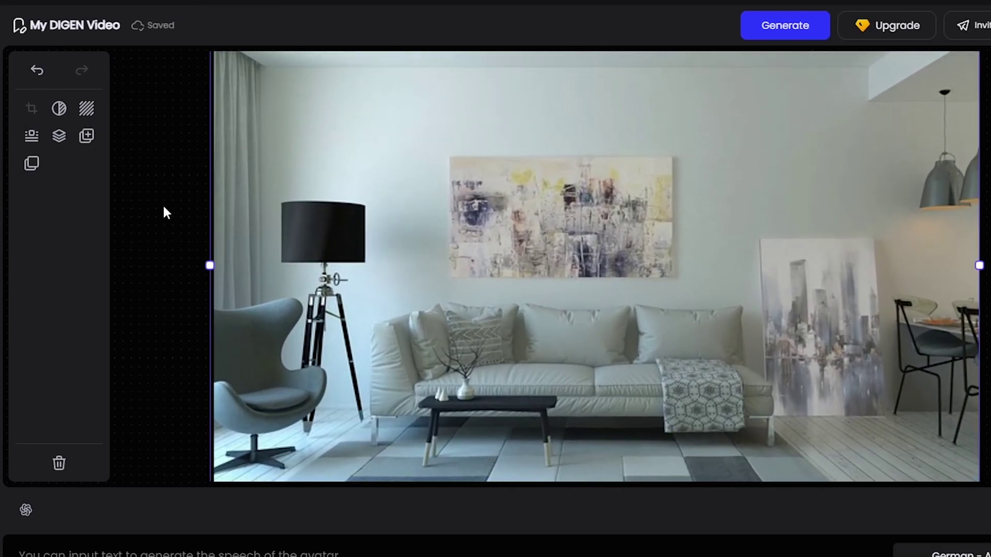
{"action": "left_click", "coordinate": [59, 136]}
{"action": "left_click", "coordinate": [129, 136]}
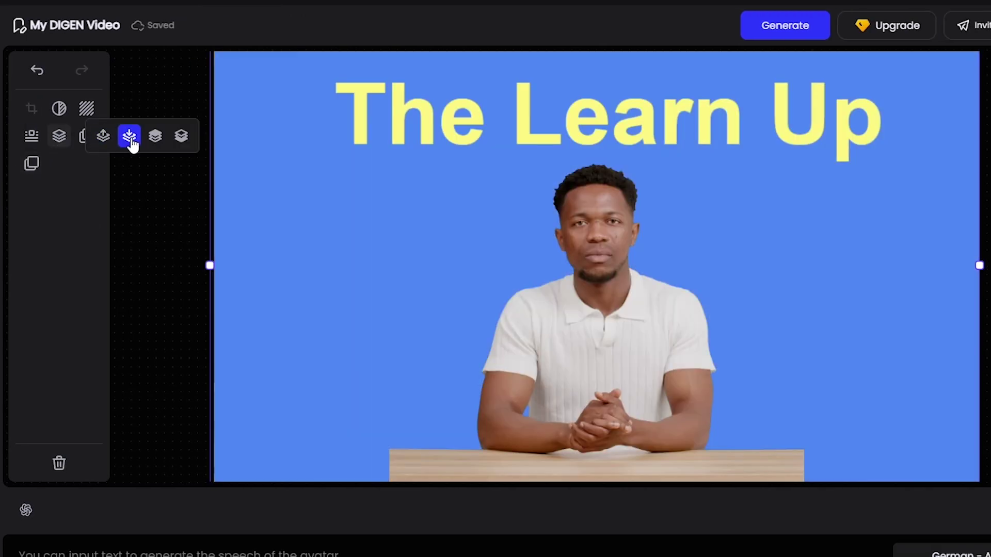
{"action": "left_click", "coordinate": [103, 136]}
{"action": "left_click", "coordinate": [170, 296]}
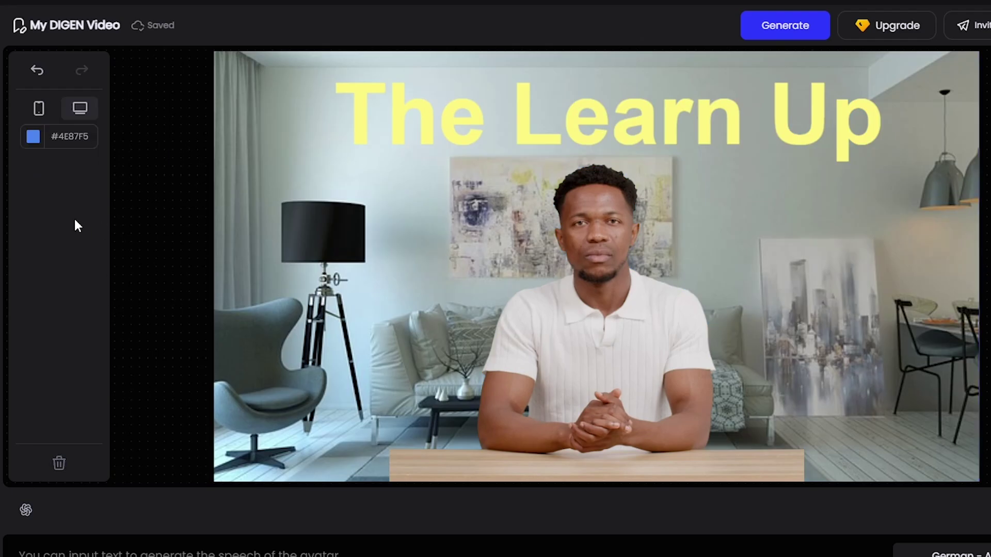
Step: Switch the video to portrait, then back to landscape
{"action": "left_click", "coordinate": [53, 113]}
{"action": "left_click", "coordinate": [453, 233]}
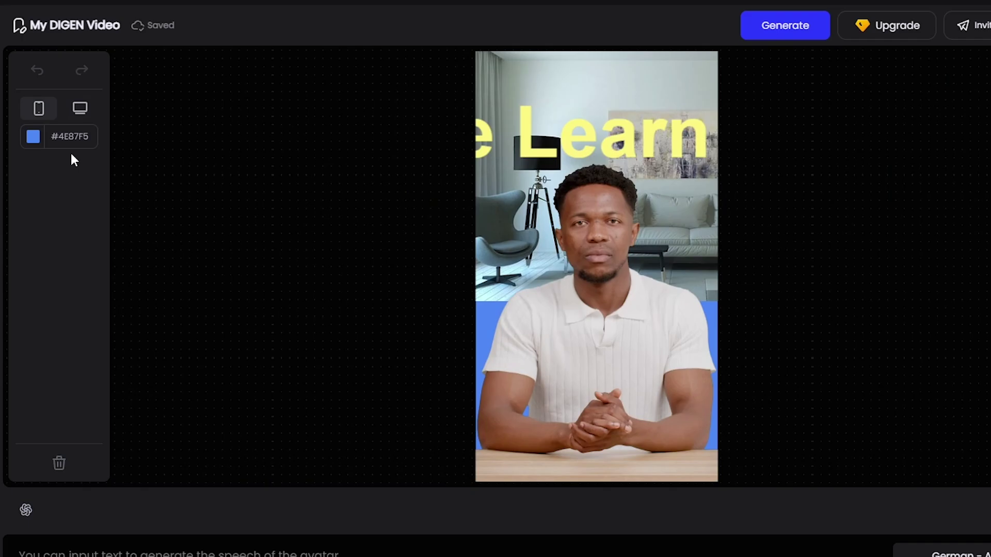
{"action": "left_click", "coordinate": [84, 109]}
{"action": "left_click", "coordinate": [454, 224]}
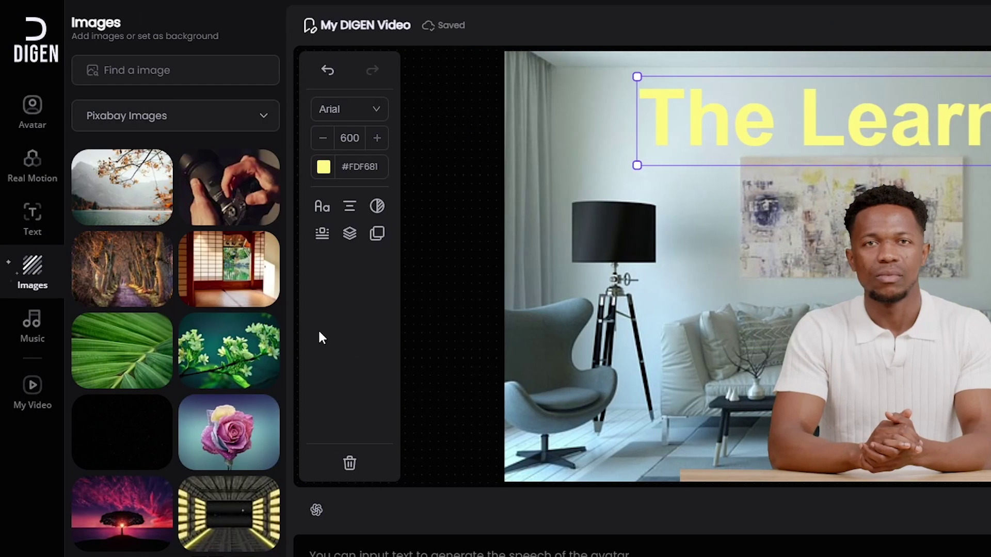
Step: Generate a lengthened AI music track and set the sunset track as background music
{"action": "left_click", "coordinate": [33, 332]}
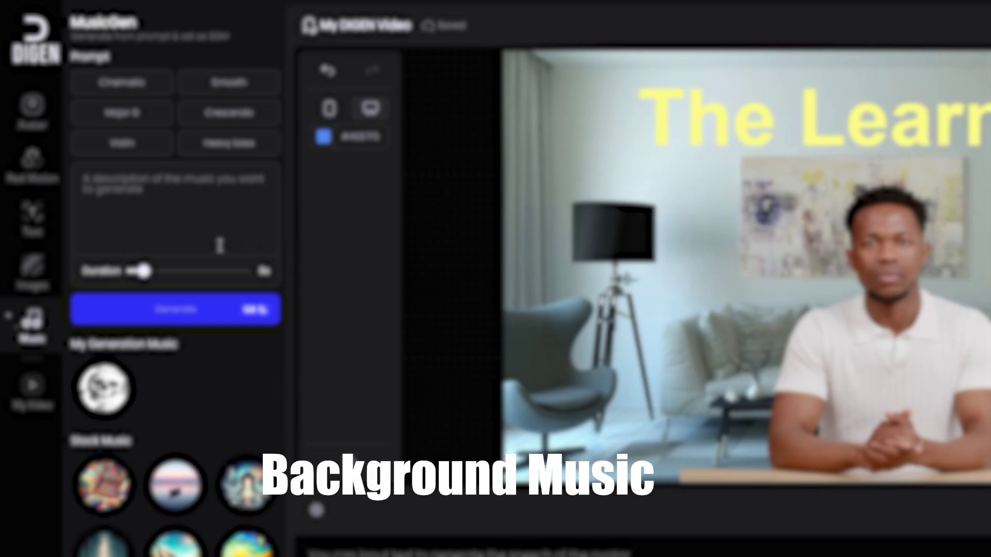
{"action": "left_click", "coordinate": [140, 188]}
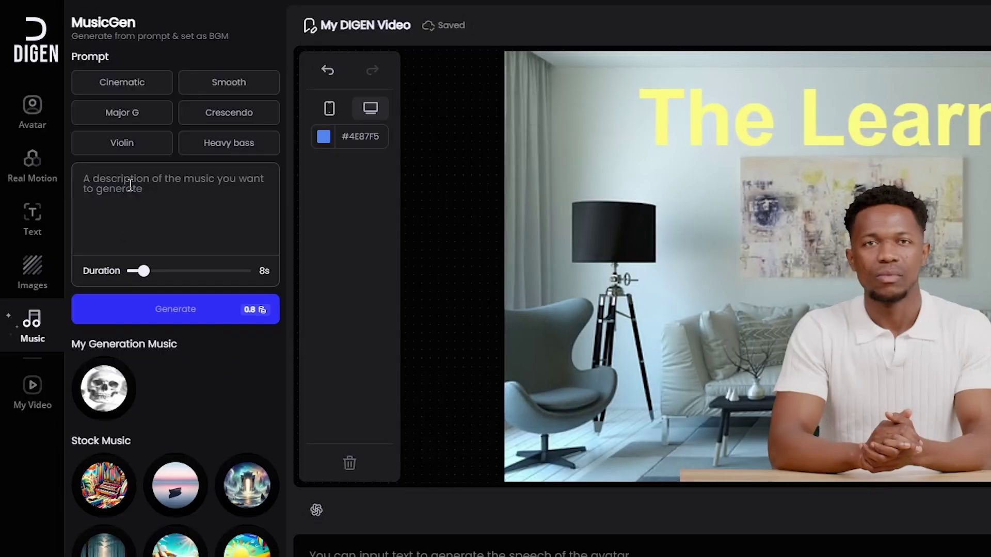
{"action": "type", "text": "Gradually add layers—strings, drums, and a rhythmic bassline—to increase excitement."}
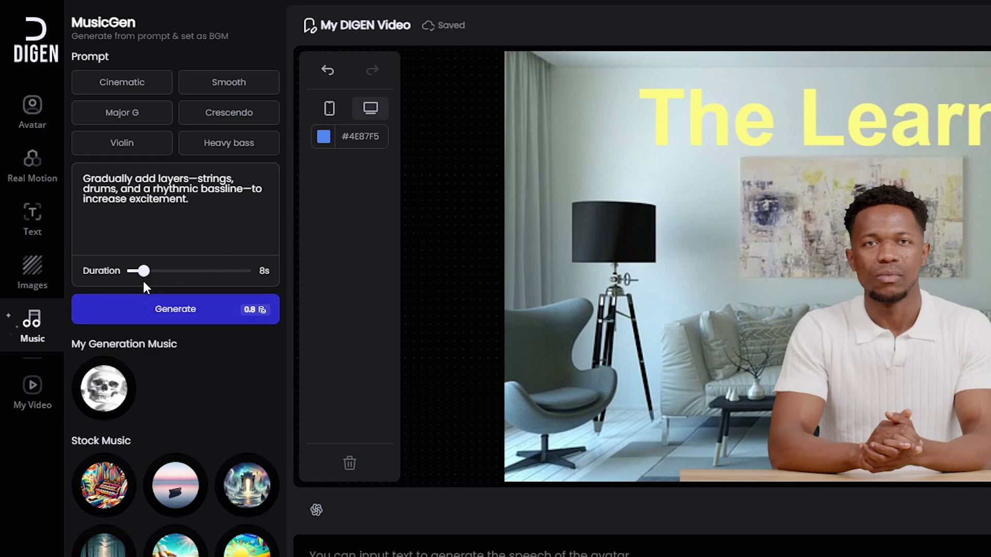
{"action": "mouse_move", "coordinate": [143, 270]}
{"action": "left_mouse_down"}
{"action": "mouse_move", "coordinate": [269, 276]}
{"action": "mouse_move", "coordinate": [168, 281]}
{"action": "left_mouse_up"}
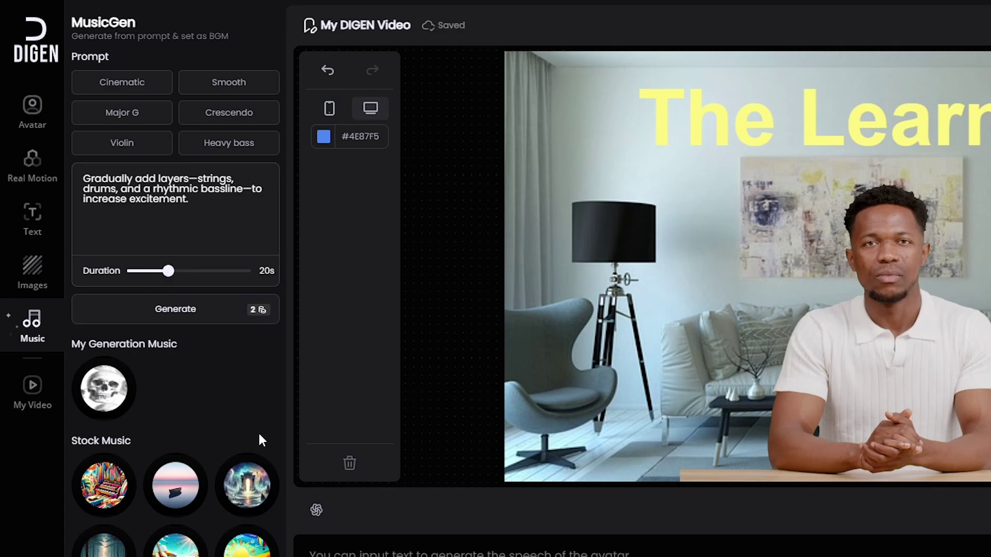
{"action": "left_click", "coordinate": [178, 317]}
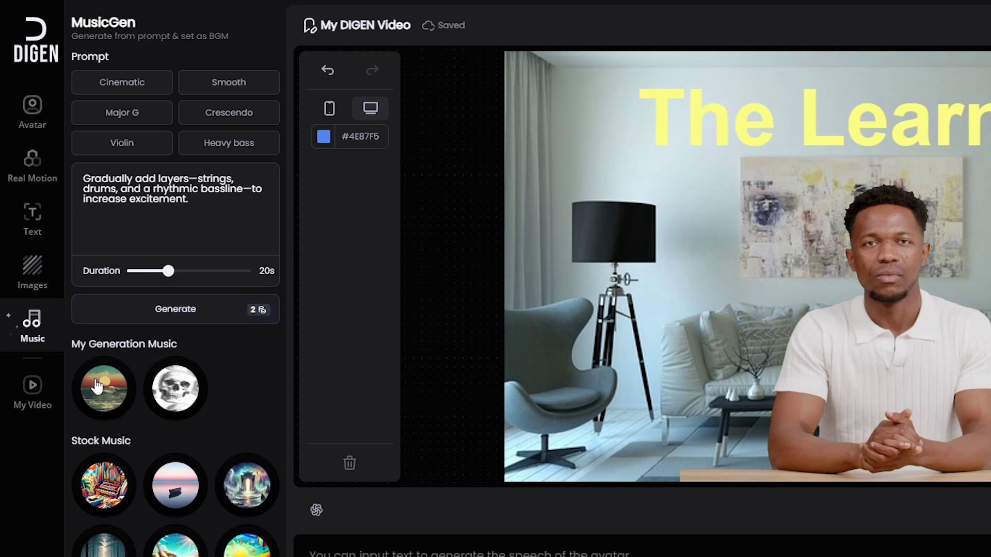
{"action": "left_click", "coordinate": [107, 393]}
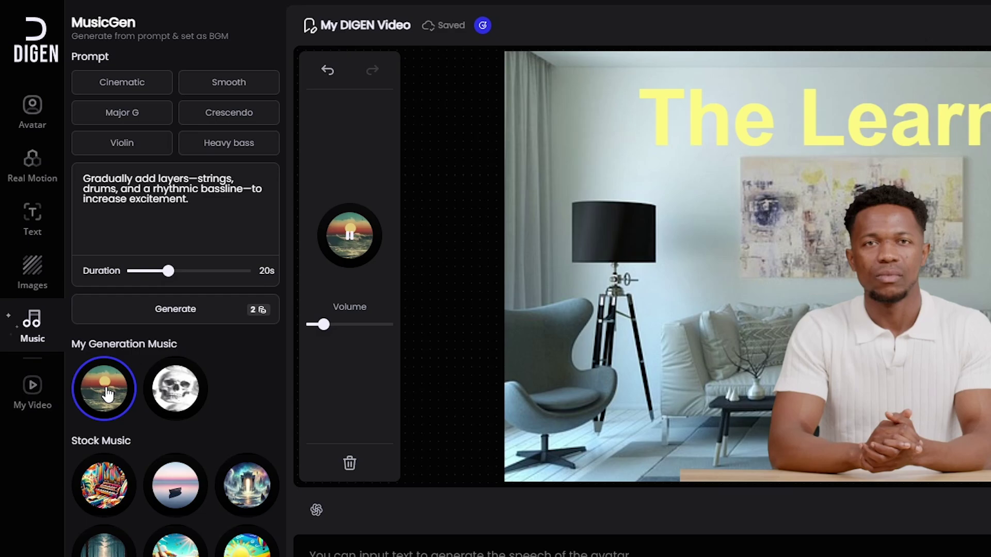
{"action": "left_click", "coordinate": [106, 394]}
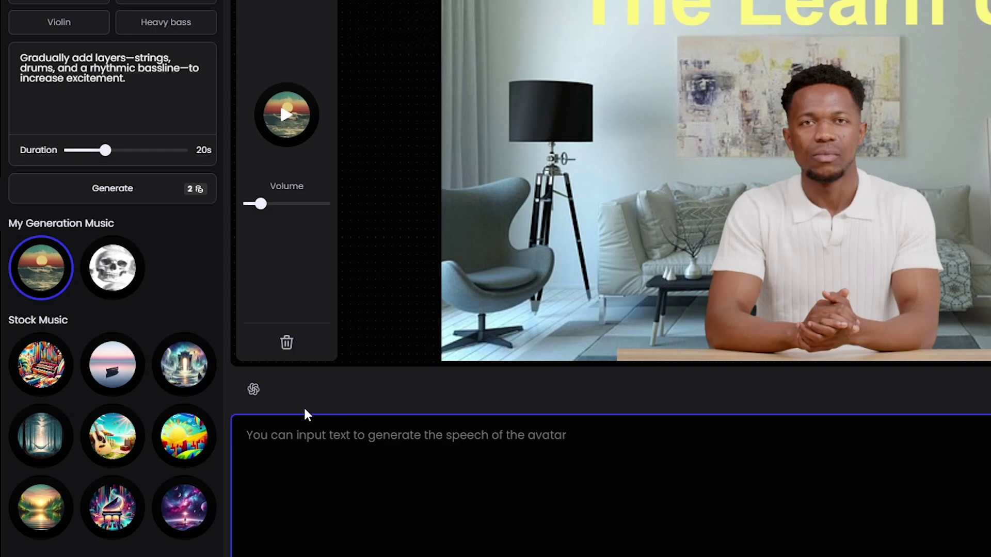
Step: Have ChatGPT write a YouTube intro on free AI talking avatars and use it as the script
{"action": "left_click", "coordinate": [253, 391]}
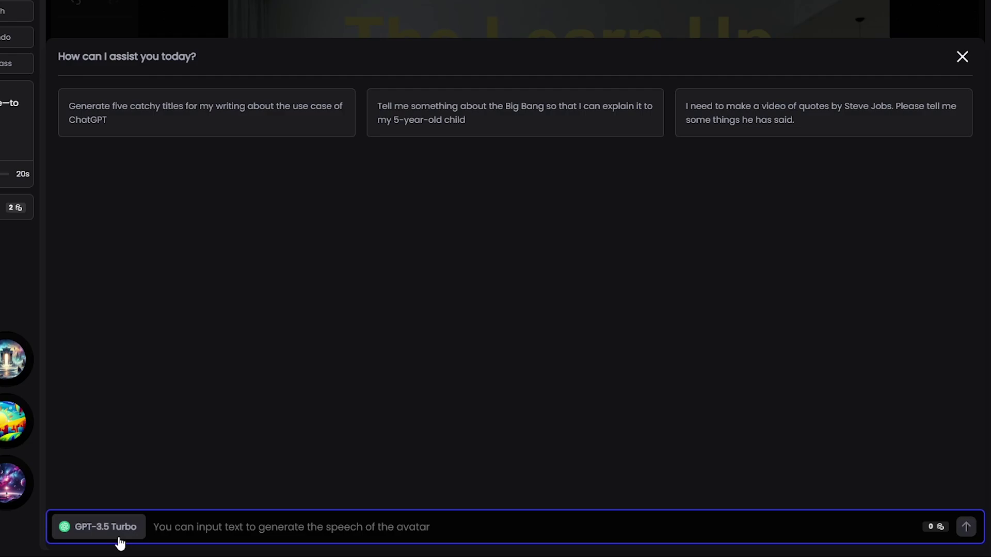
{"action": "type", "text": "write a "}
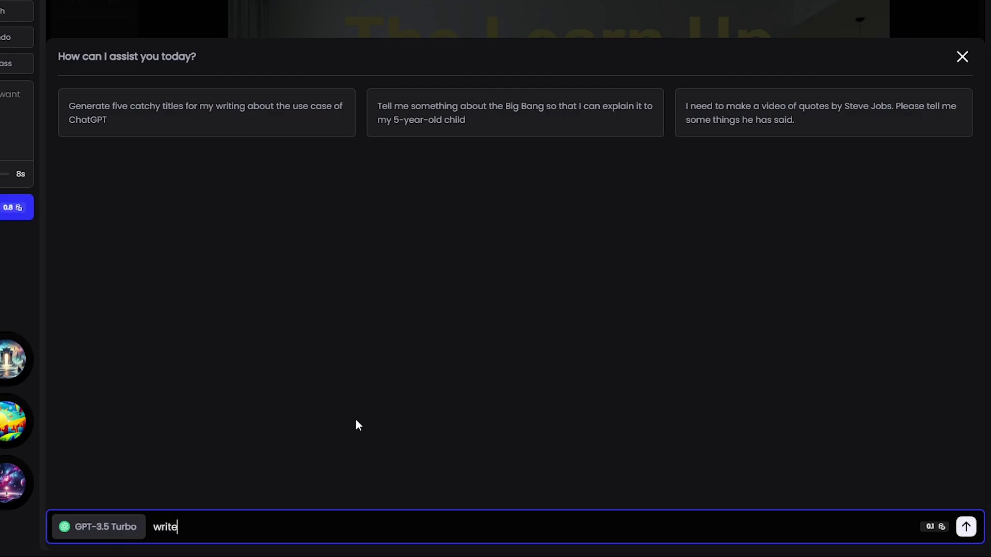
{"action": "type", "text": "youtube video intro about How to generate"}
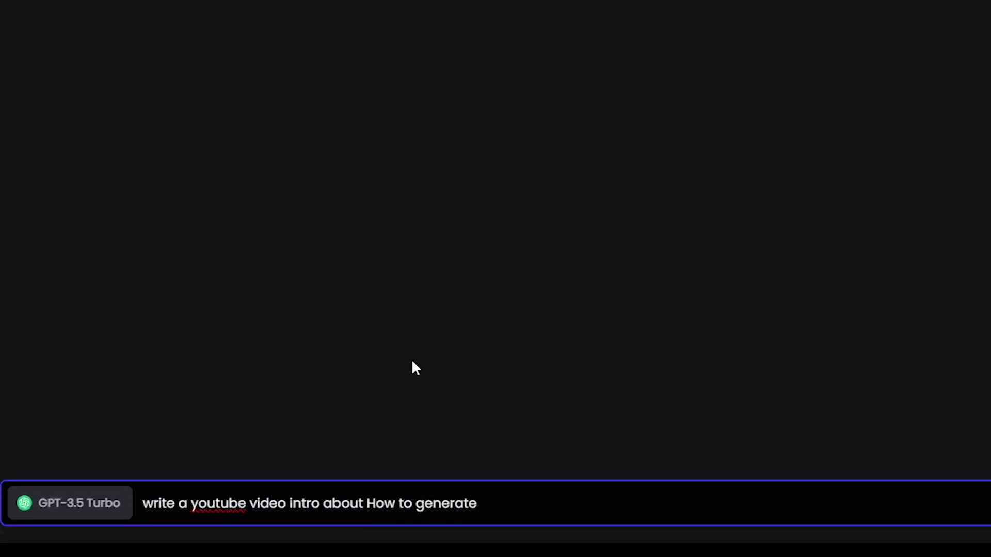
{"action": "type", "text": "AI Talking Avatar for"}
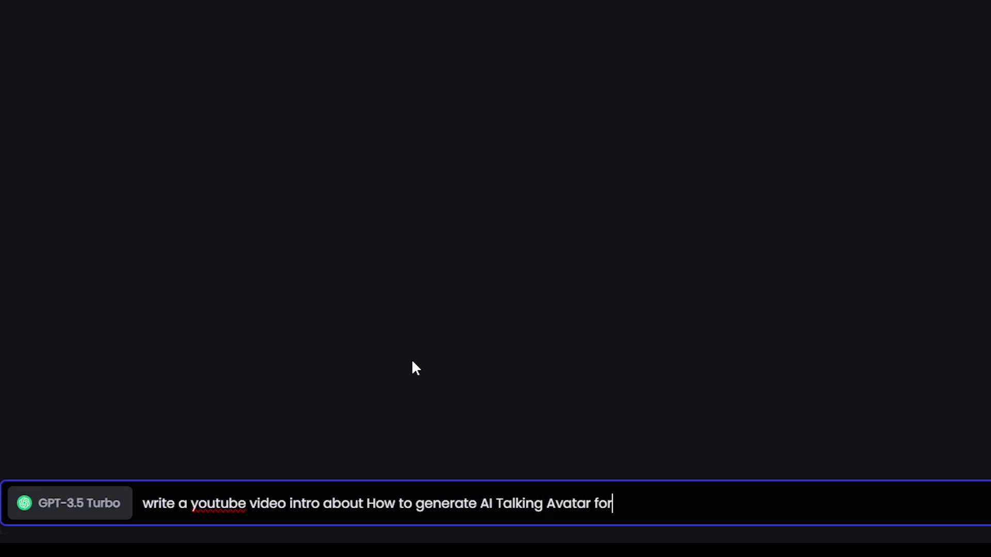
{"action": "type", "text": " Free"}
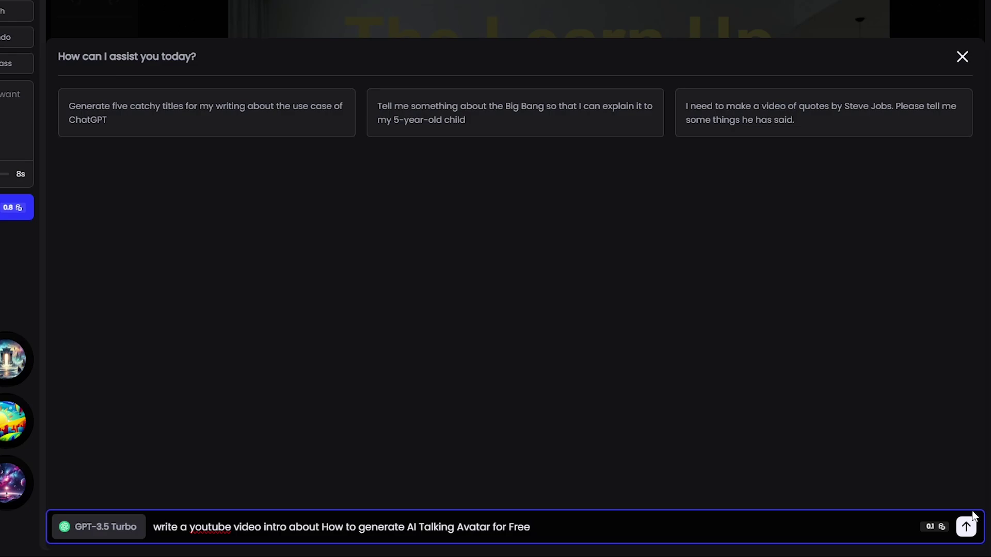
{"action": "left_click", "coordinate": [966, 526]}
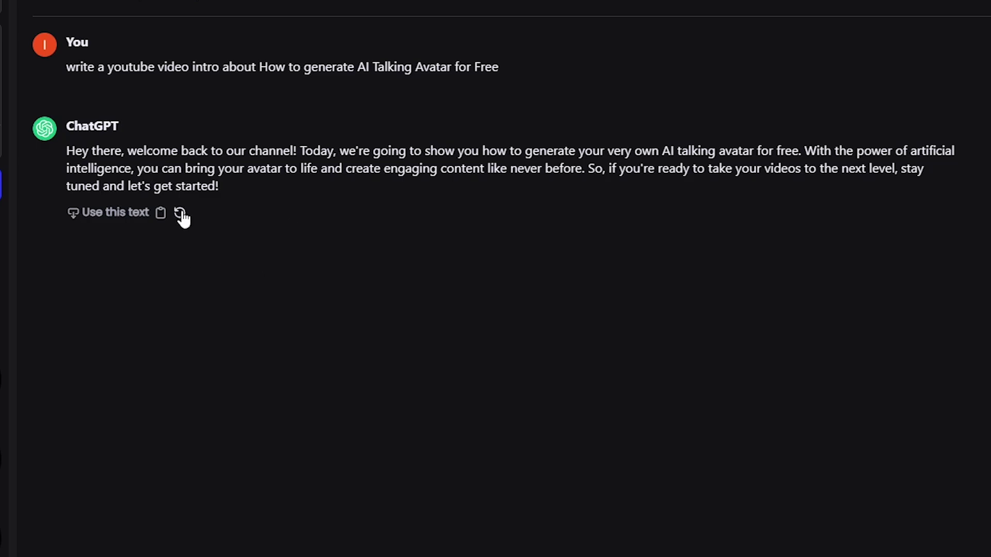
{"action": "left_click", "coordinate": [101, 215]}
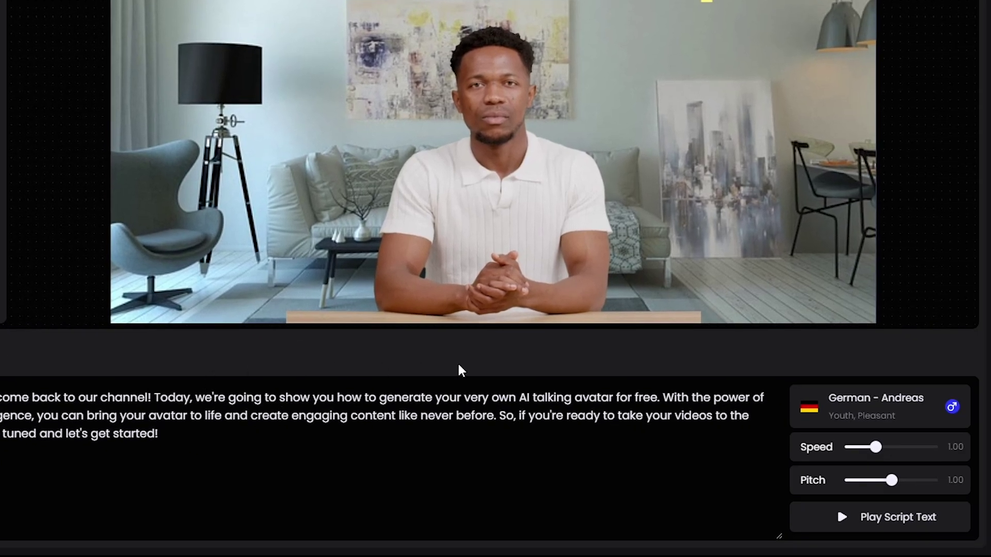
Step: Filter the AI voice list to English male voices
{"action": "left_click", "coordinate": [915, 414]}
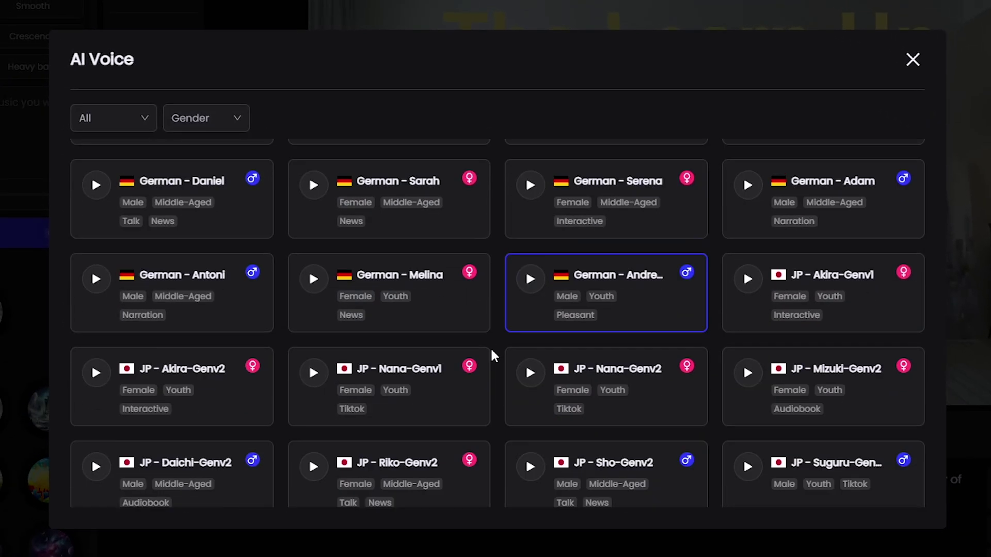
{"action": "scroll", "coordinate": [491, 347], "scroll_direction": "up", "scroll_amount": 10}
{"action": "left_click", "coordinate": [132, 120]}
{"action": "scroll", "coordinate": [135, 274], "scroll_direction": "down", "scroll_amount": 2}
{"action": "scroll", "coordinate": [137, 192], "scroll_direction": "up", "scroll_amount": 2}
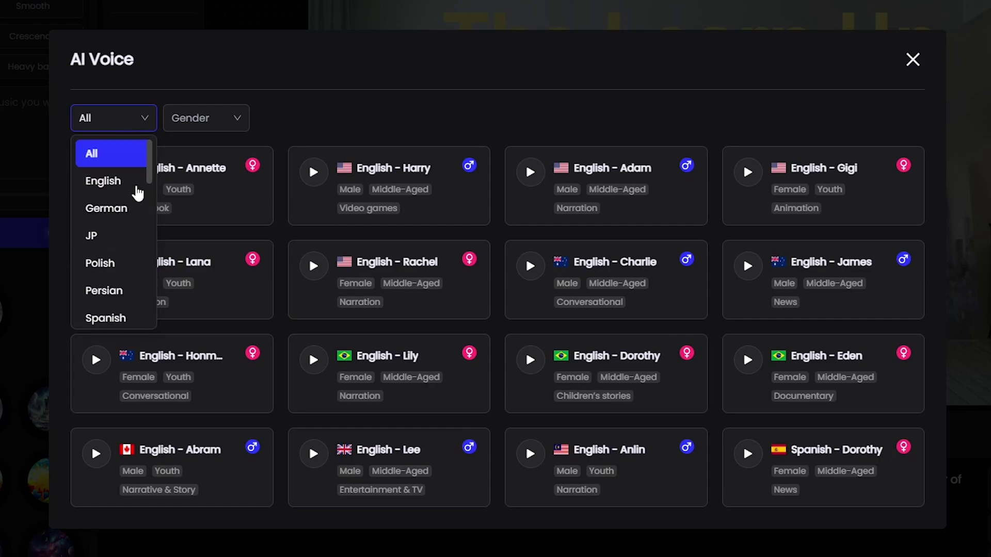
{"action": "scroll", "coordinate": [128, 298], "scroll_direction": "down", "scroll_amount": 2}
{"action": "scroll", "coordinate": [144, 298], "scroll_direction": "up", "scroll_amount": 3}
{"action": "left_click", "coordinate": [111, 184]}
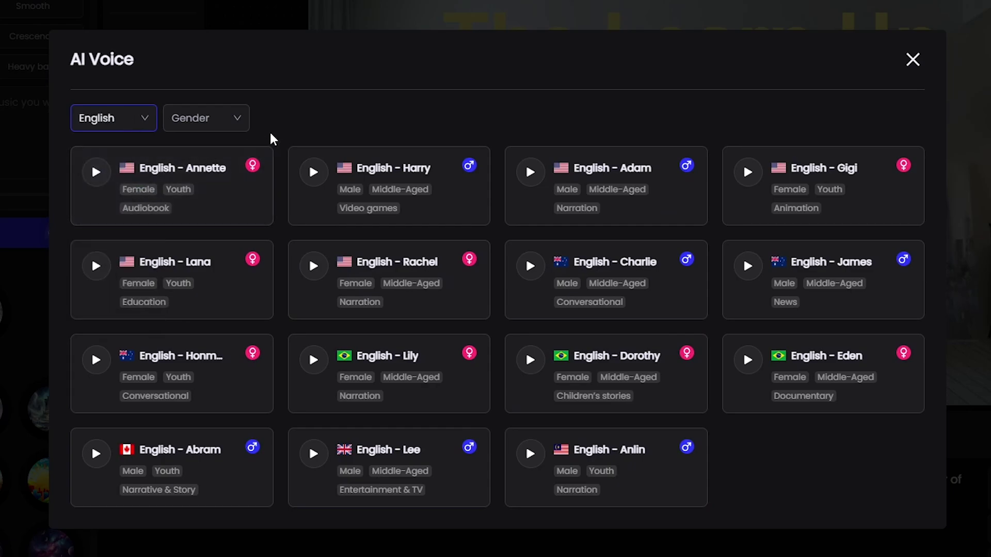
{"action": "left_click", "coordinate": [230, 122]}
{"action": "left_click", "coordinate": [192, 208]}
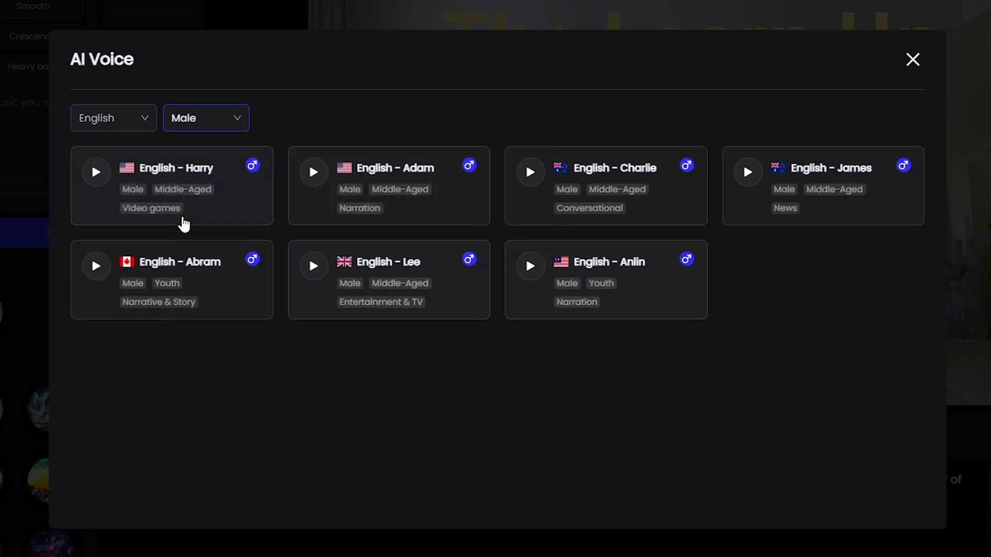
Step: Preview Harry, Adam, Charlie, James, Abram, Lee and Anlin, and choose English - Anlin
{"action": "left_click", "coordinate": [97, 174]}
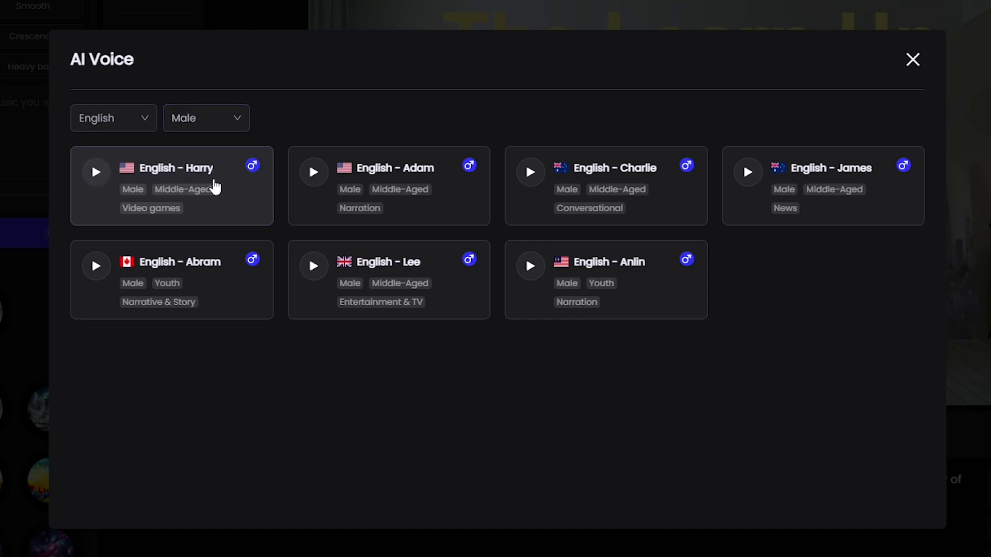
{"action": "left_click", "coordinate": [314, 174]}
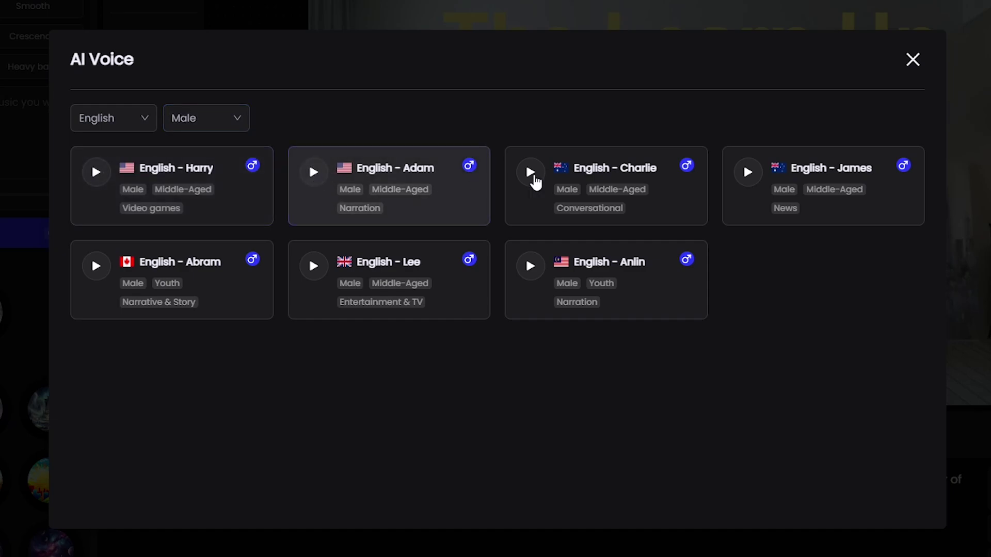
{"action": "left_click", "coordinate": [530, 175]}
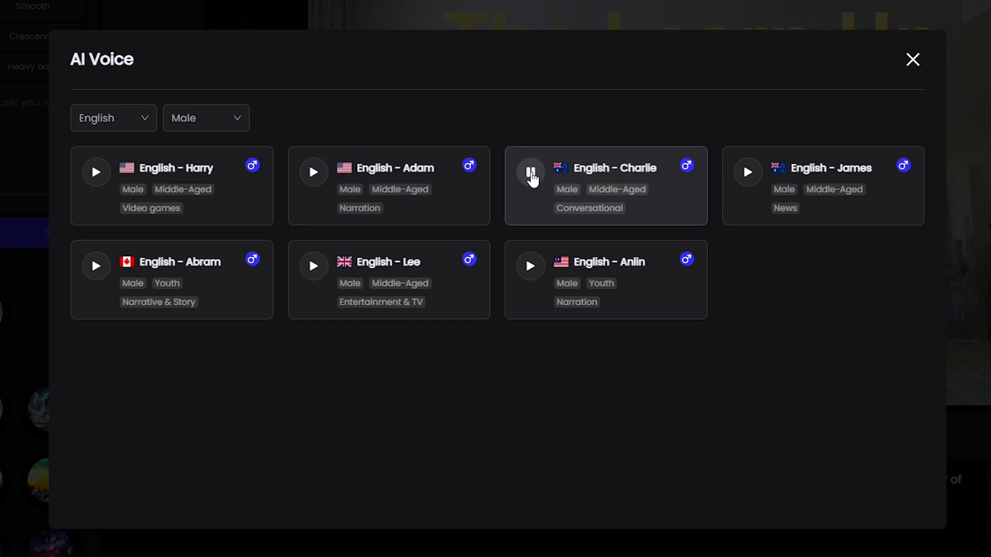
{"action": "left_click", "coordinate": [748, 177]}
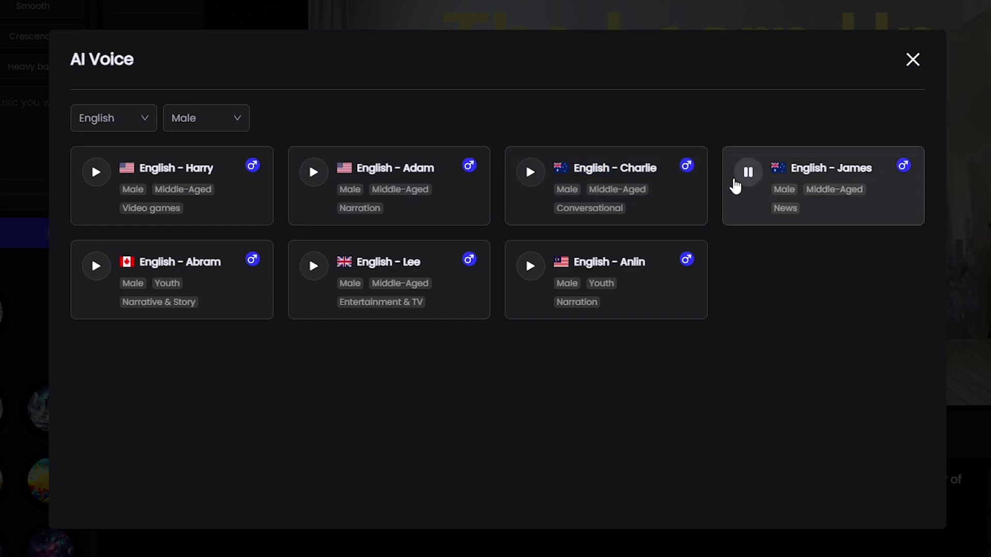
{"action": "left_click", "coordinate": [96, 268]}
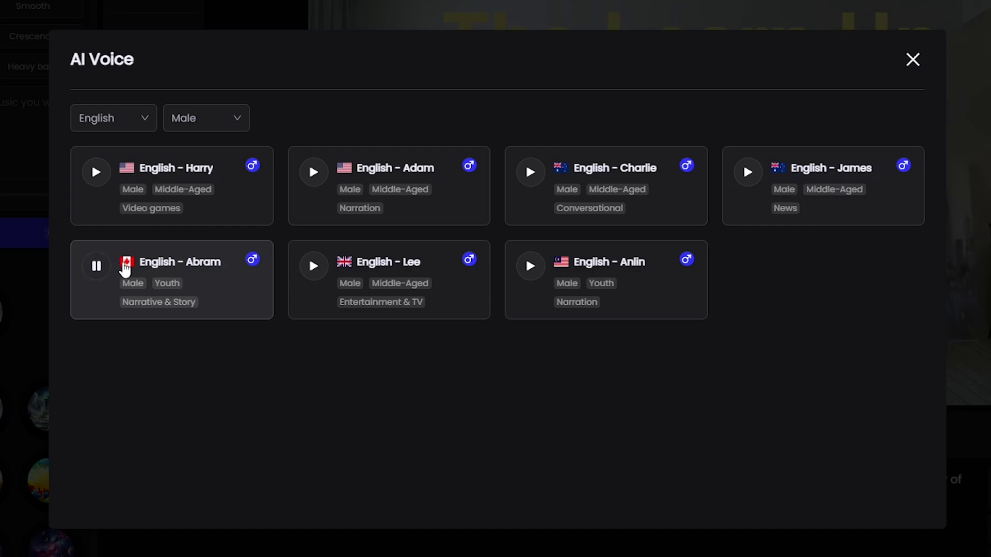
{"action": "left_click", "coordinate": [322, 275]}
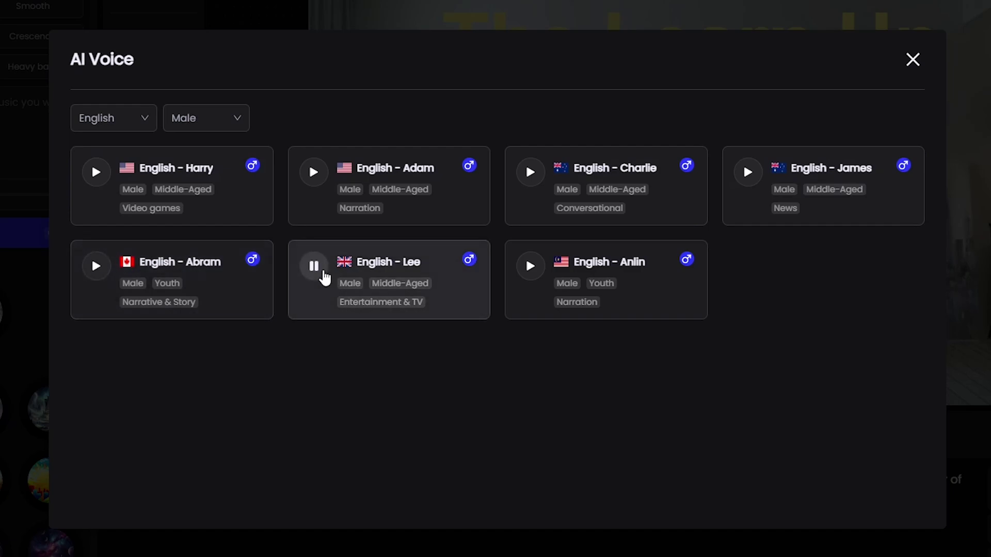
{"action": "left_click", "coordinate": [532, 270]}
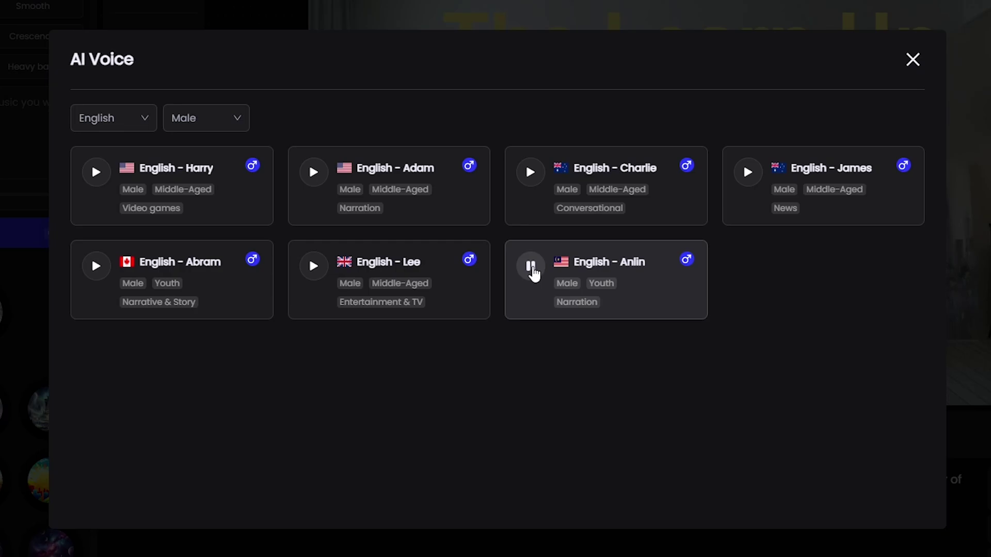
{"action": "left_click", "coordinate": [531, 267]}
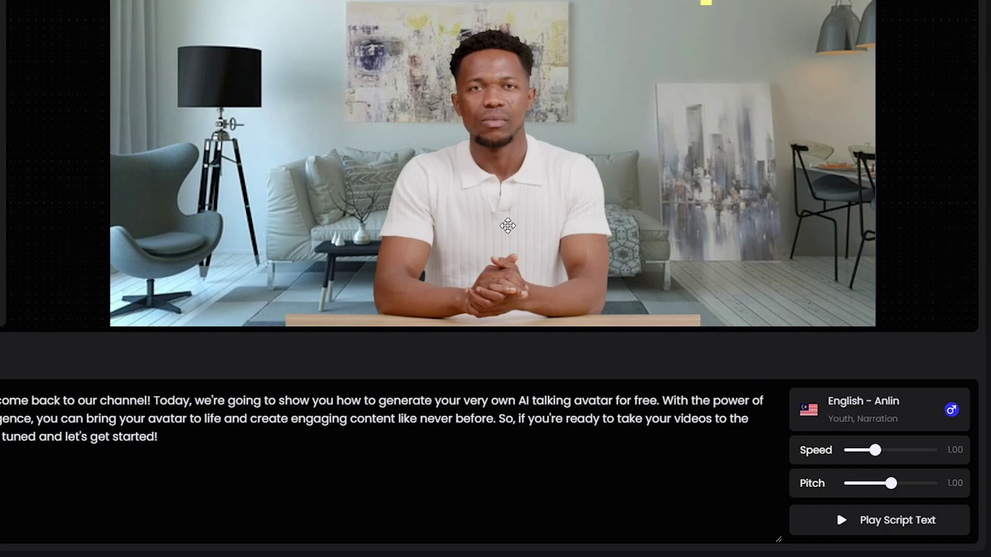
Step: Try the speed and pitch sliders, leaving both at 1.00
{"action": "mouse_move", "coordinate": [864, 461]}
{"action": "left_mouse_down"}
{"action": "mouse_move", "coordinate": [935, 459]}
{"action": "mouse_move", "coordinate": [861, 457]}
{"action": "left_mouse_up"}
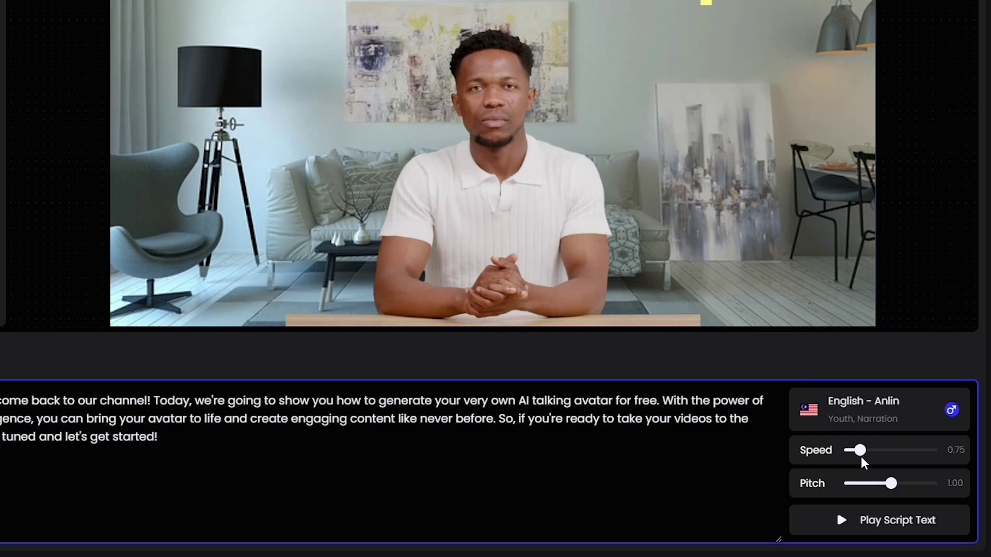
{"action": "mouse_move", "coordinate": [895, 485]}
{"action": "left_mouse_down"}
{"action": "mouse_move", "coordinate": [940, 488]}
{"action": "mouse_move", "coordinate": [859, 491]}
{"action": "mouse_move", "coordinate": [890, 488]}
{"action": "left_mouse_up"}
{"action": "left_click", "coordinate": [73, 284]}
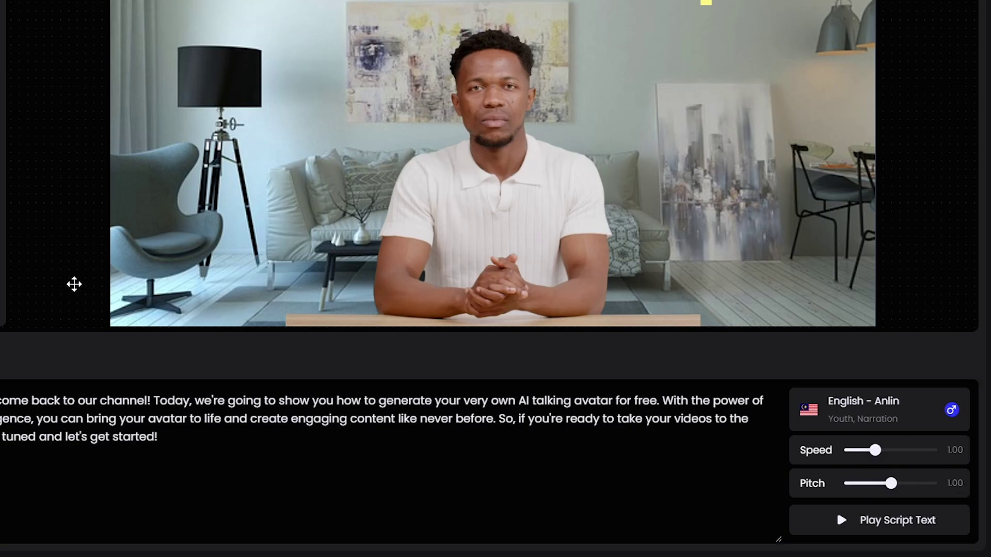
{"action": "scroll", "coordinate": [556, 465], "scroll_direction": "up", "scroll_amount": 5}
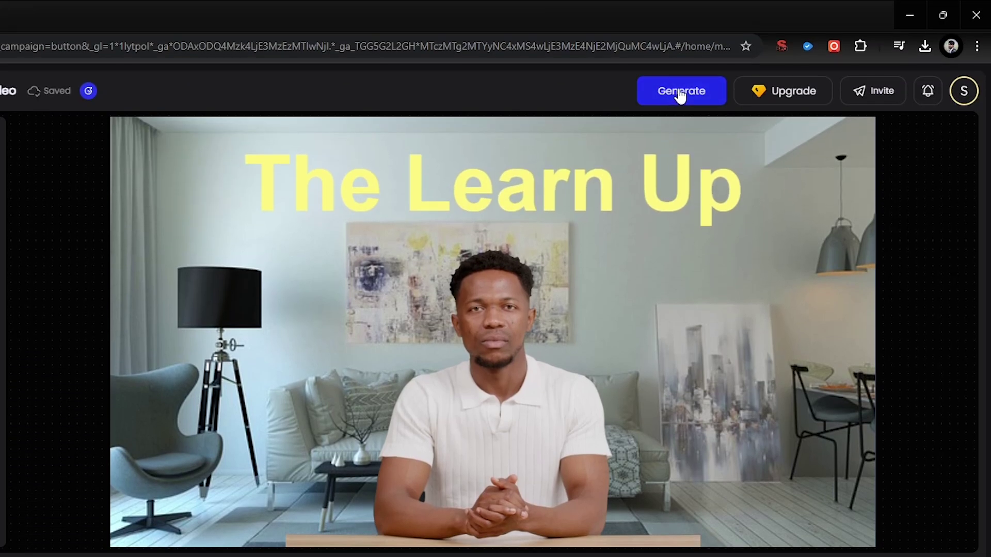
Step: Generate the video and confirm the 20-credit submission
{"action": "left_click", "coordinate": [679, 92]}
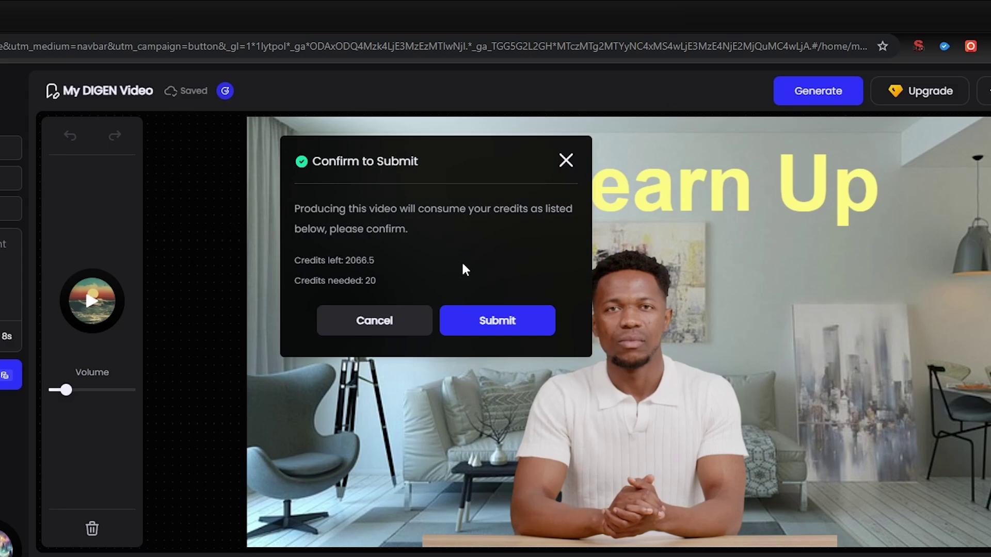
{"action": "left_click", "coordinate": [495, 323]}
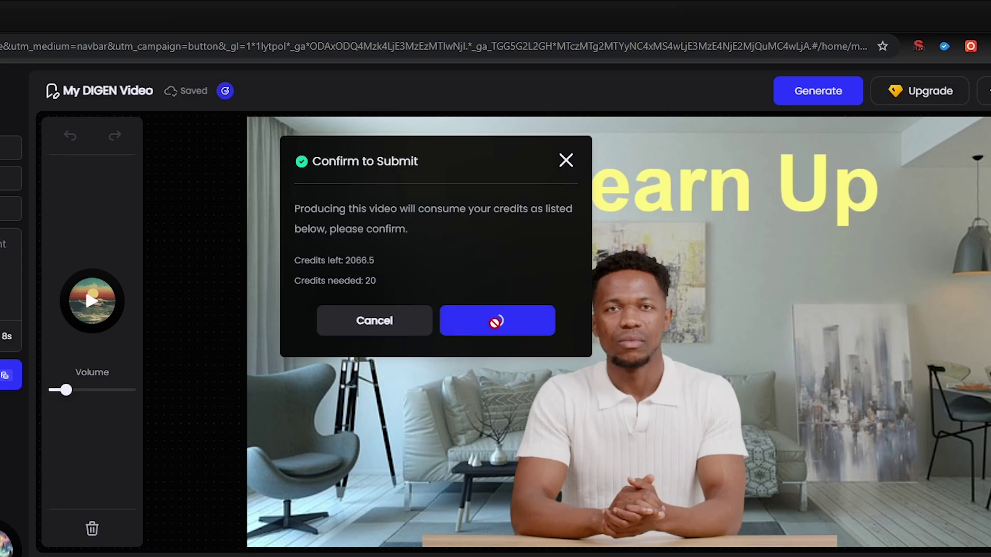